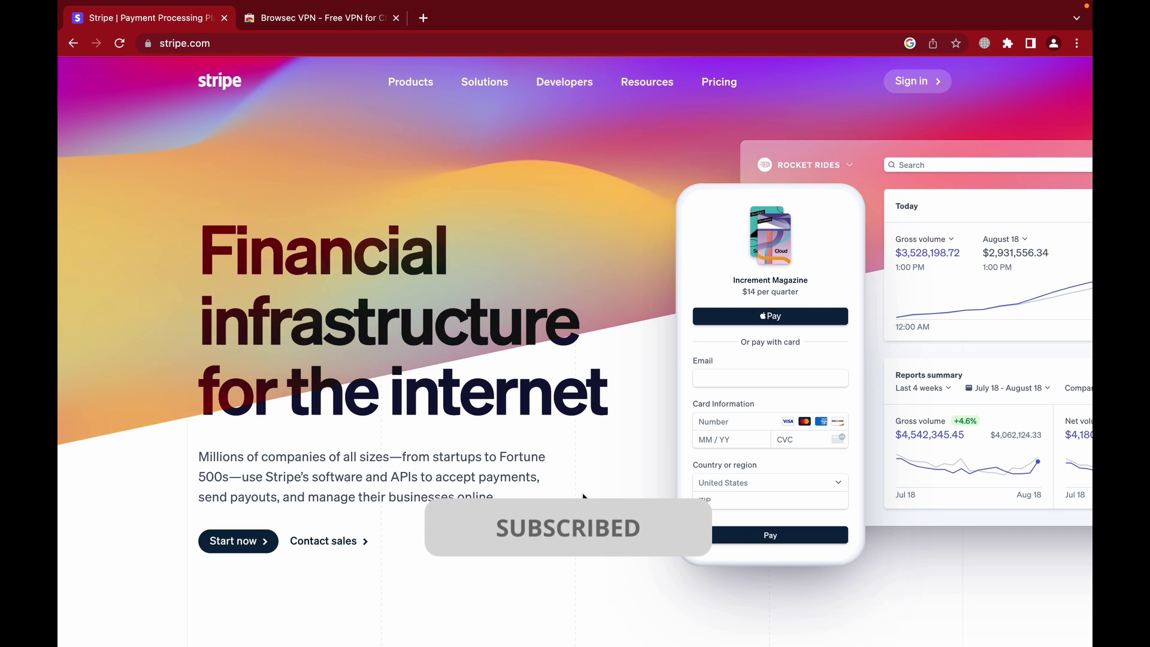
Step: Switch the Browsec VPN location from Netherlands to United Kingdom and reload Stripe's site
left_click(321, 18)
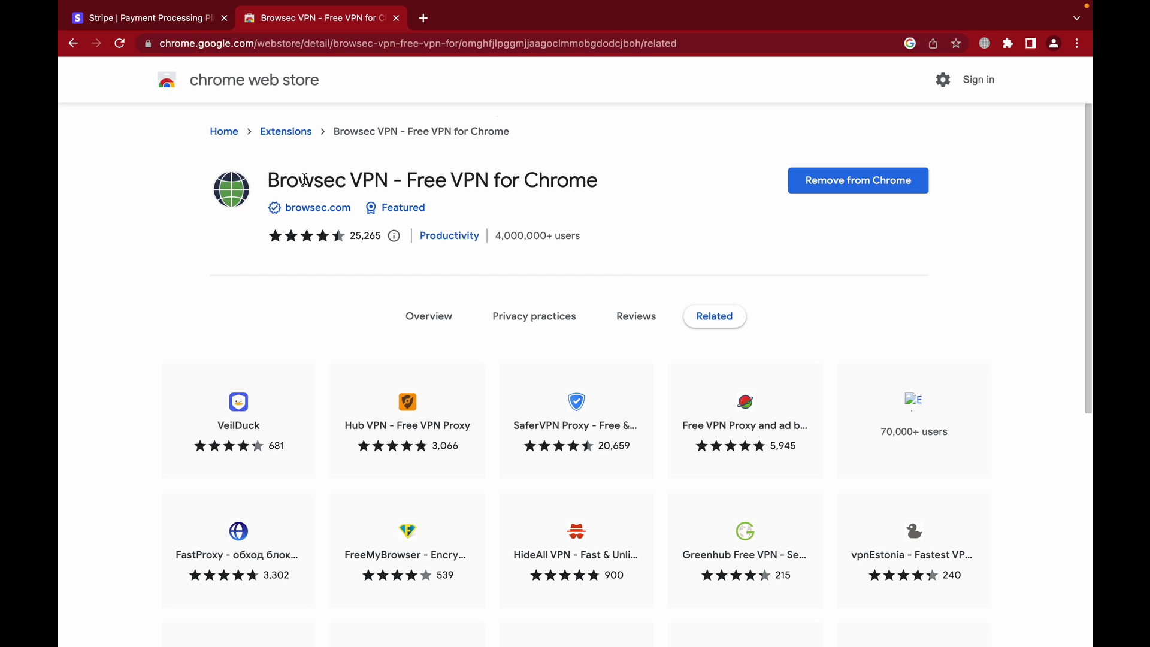
key("ctrl+shift+Tab")
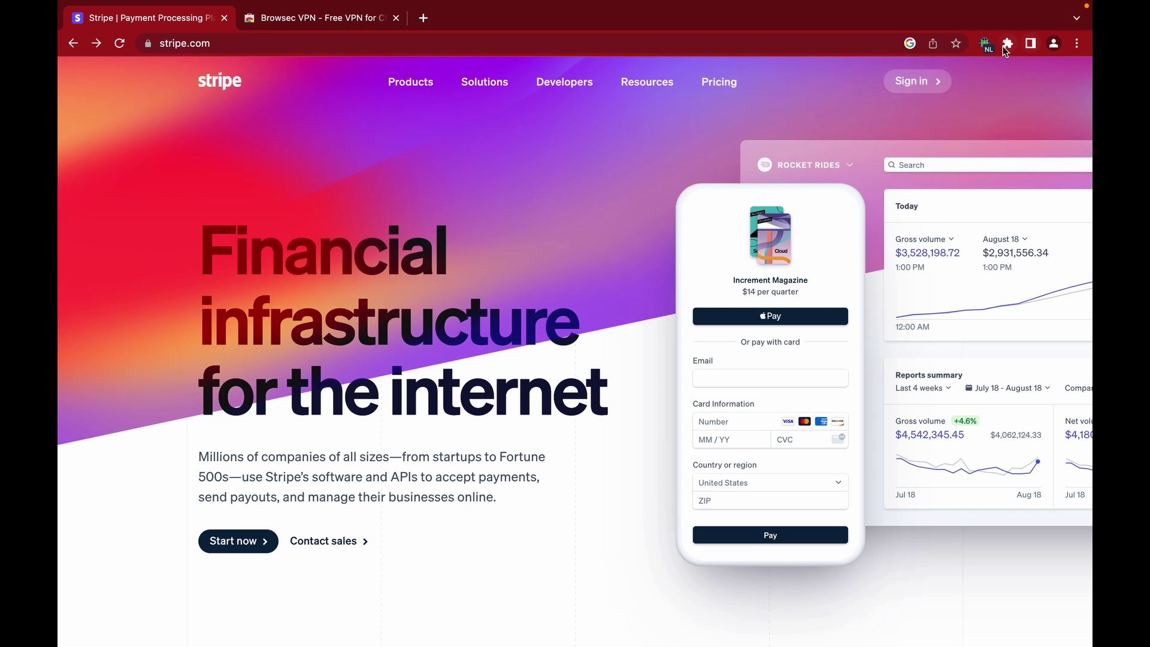
left_click(985, 43)
left_click(816, 281)
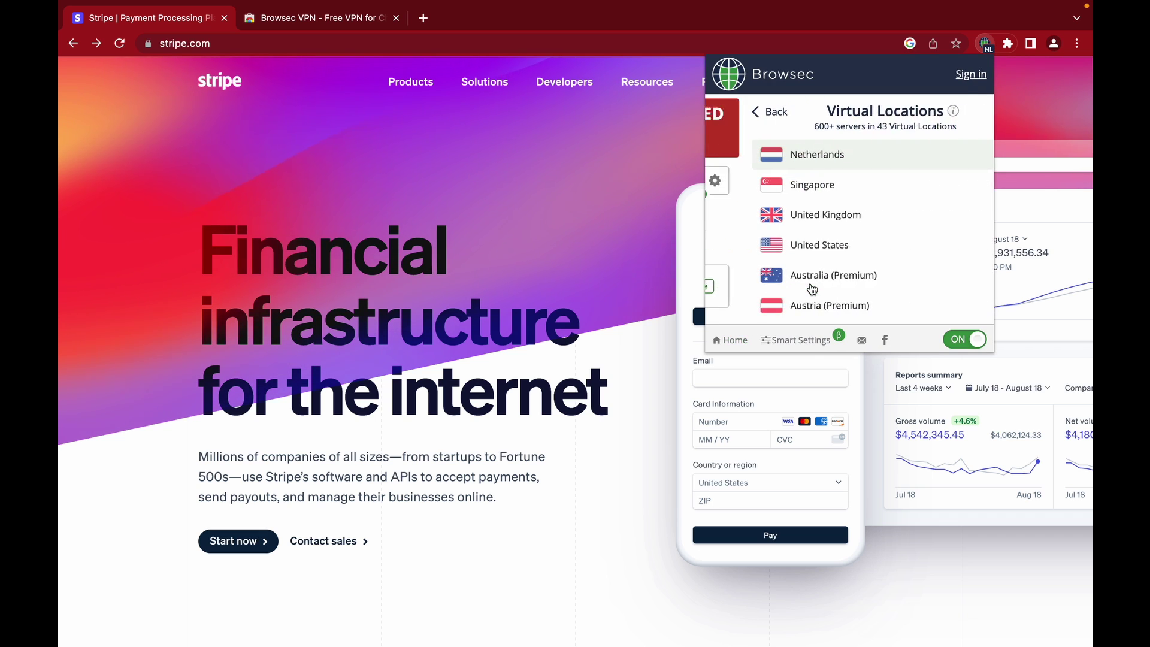
left_click(812, 221)
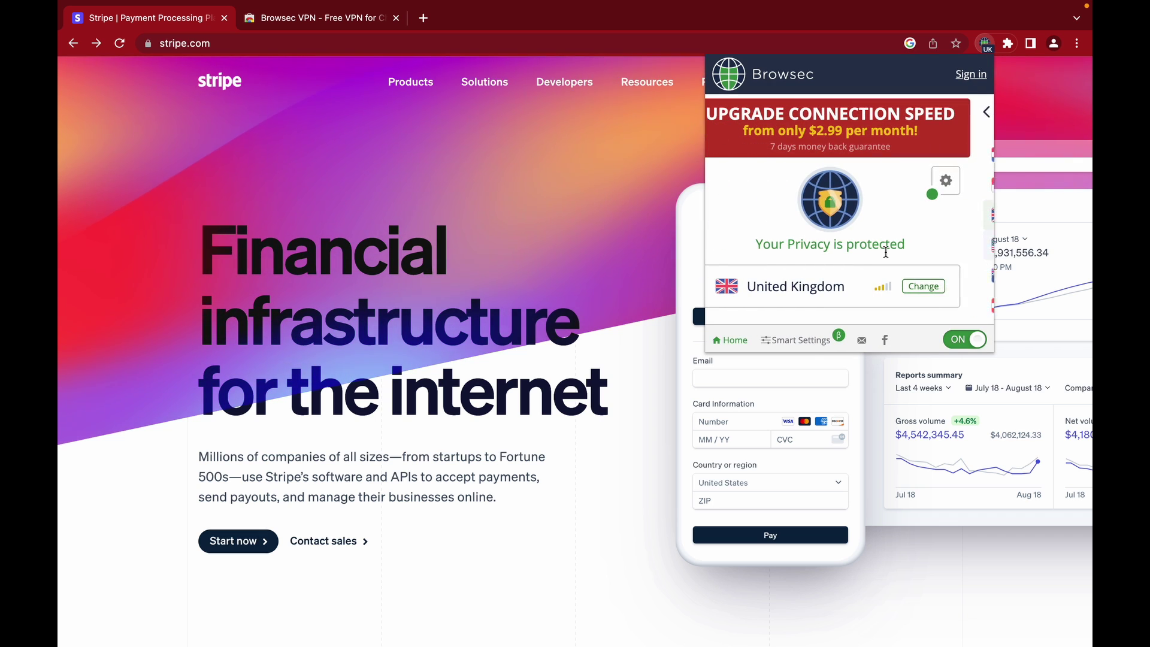
left_click(554, 262)
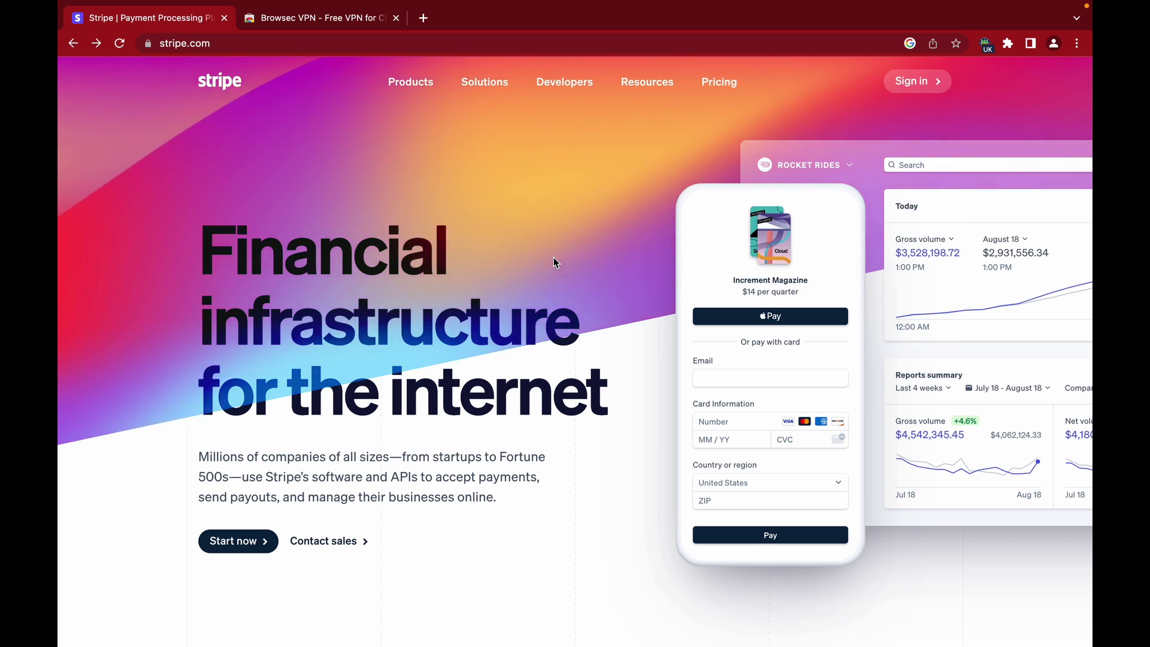
left_click(119, 43)
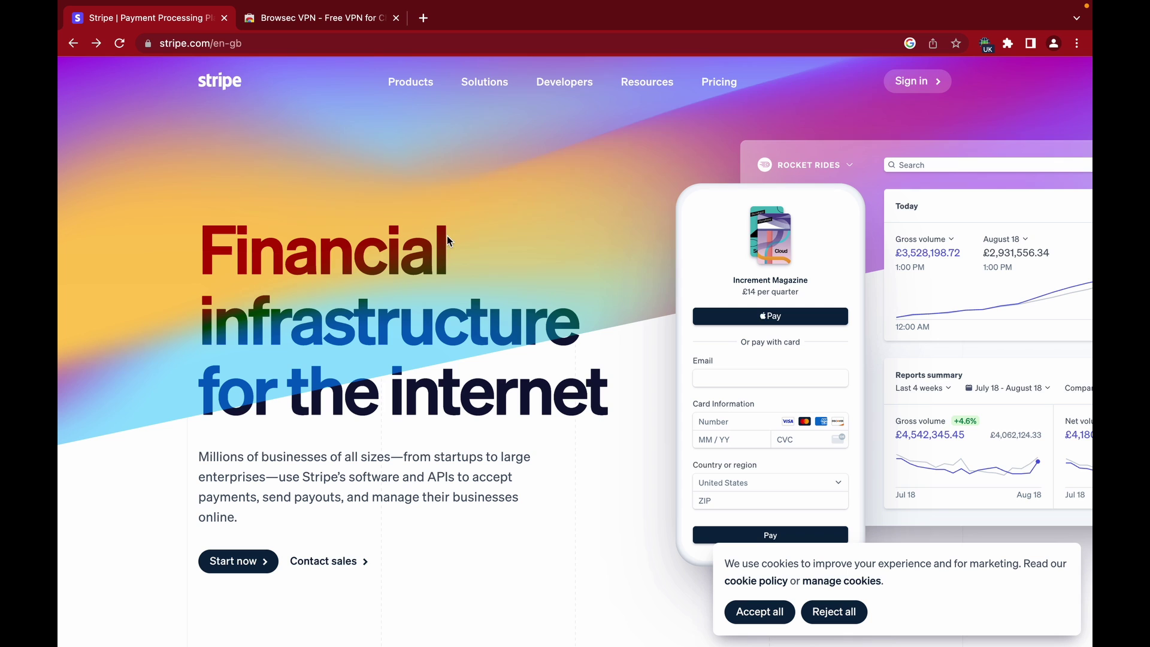
Step: Open Stripe's sign-up form and paste the account e-mail address
left_click(919, 84)
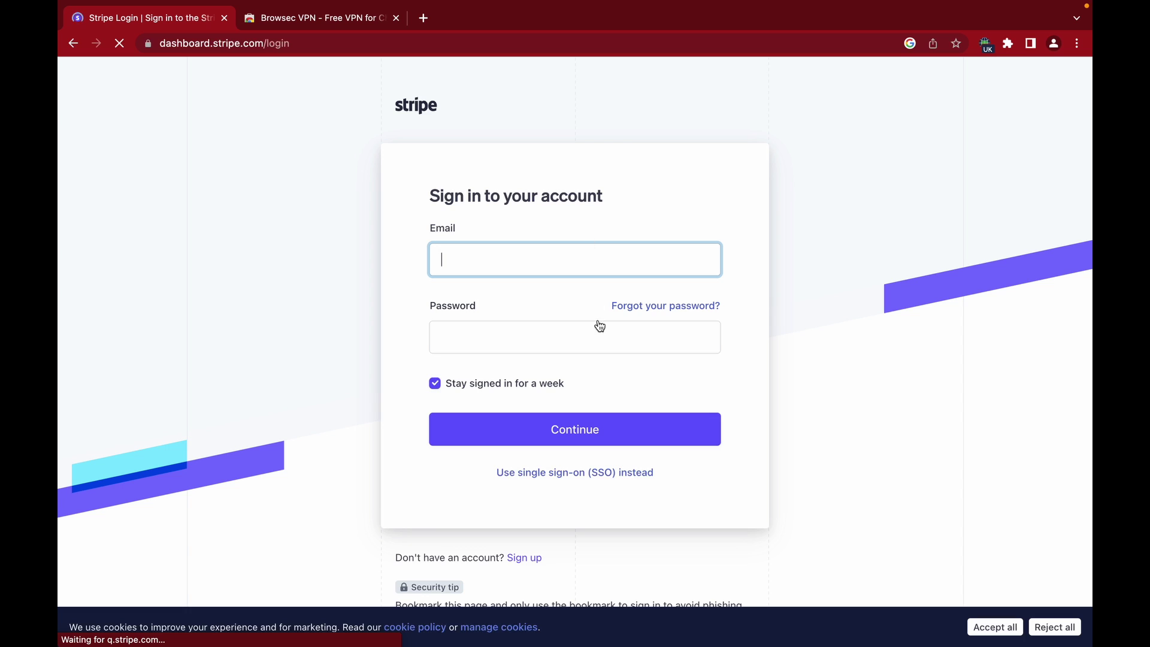
left_click(522, 563)
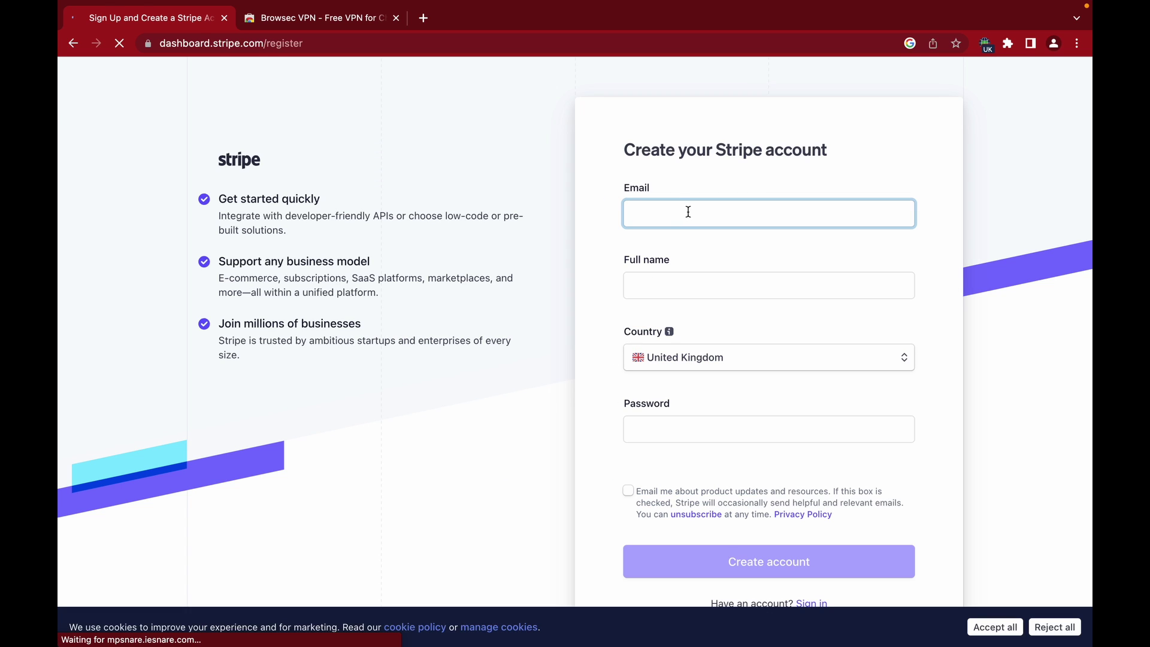
left_click(661, 285)
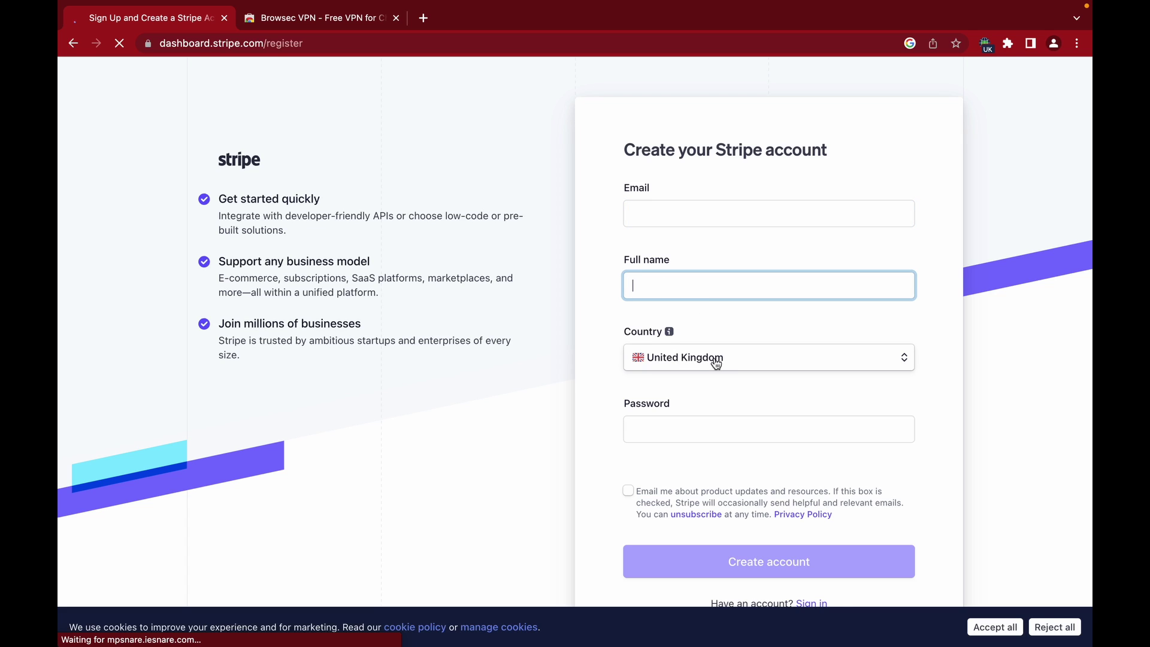
left_click(660, 214)
mouse_move(299, 638)
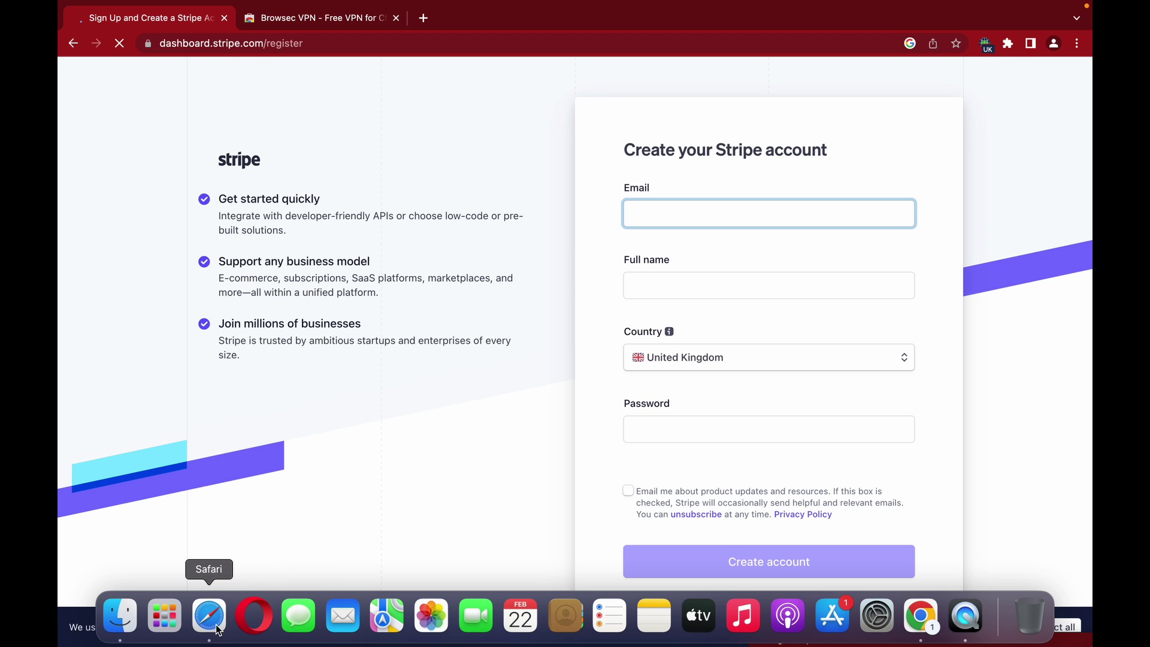
key("super+v")
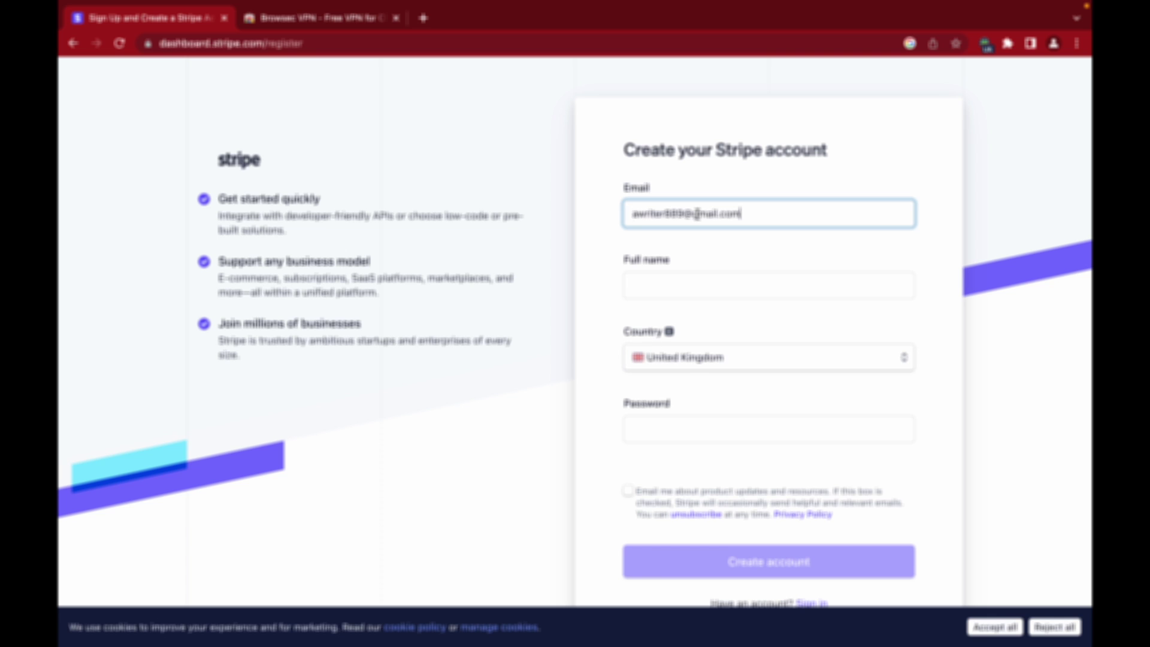
Step: Enter the full name and a password, then create the United Kingdom account
left_click(676, 285)
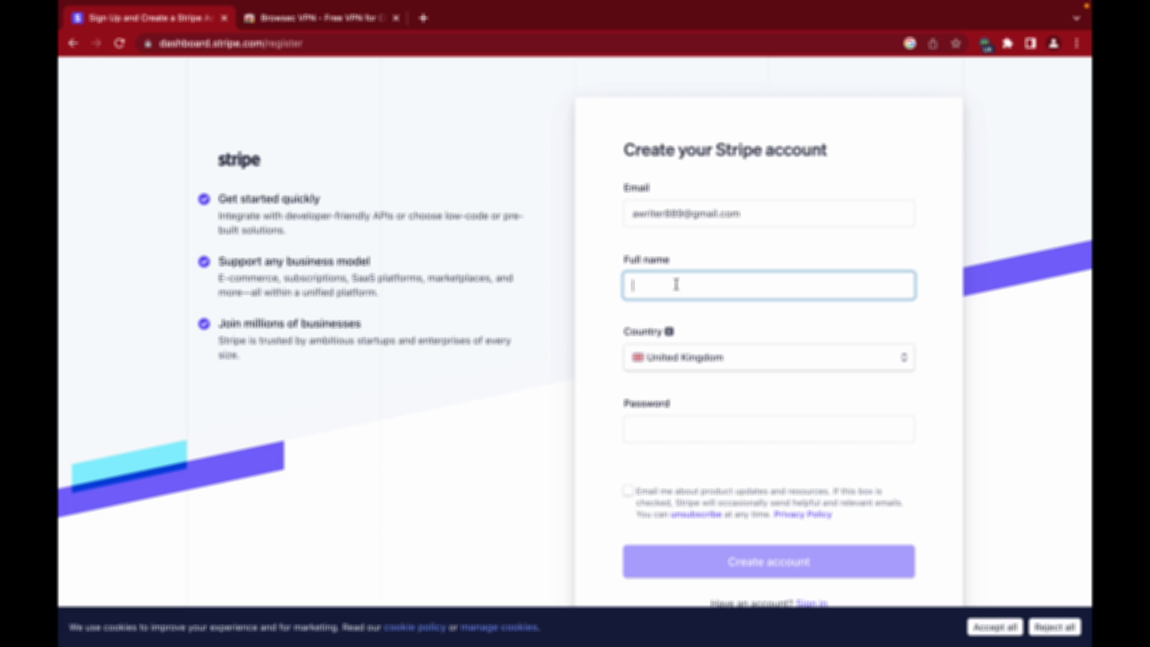
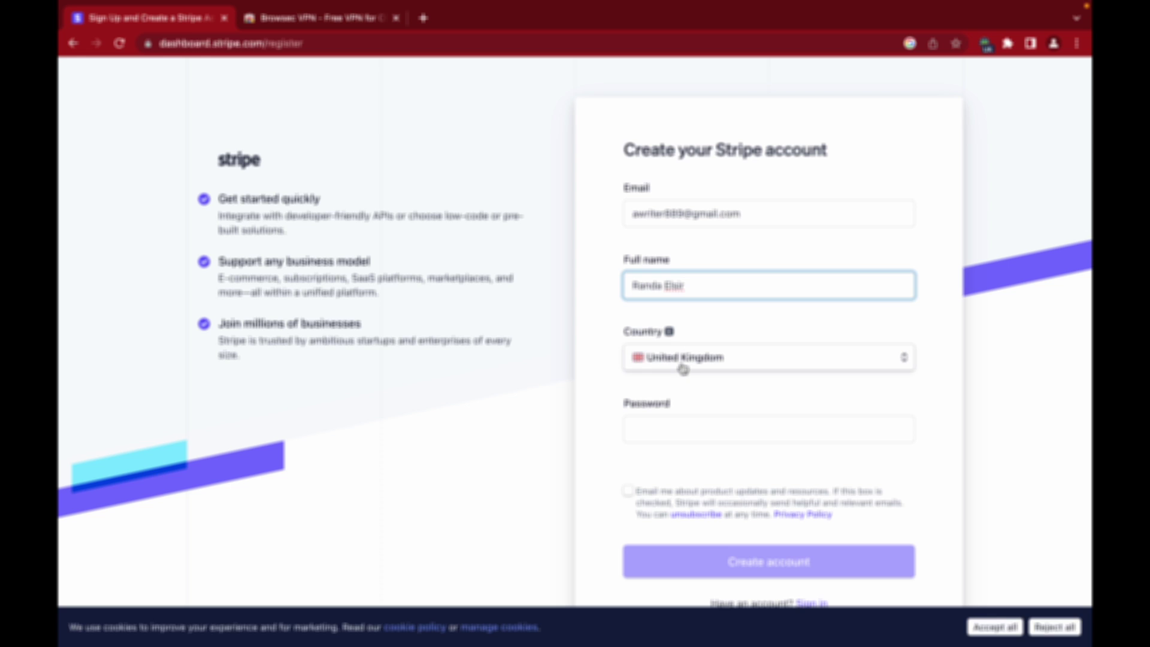
left_click(695, 434)
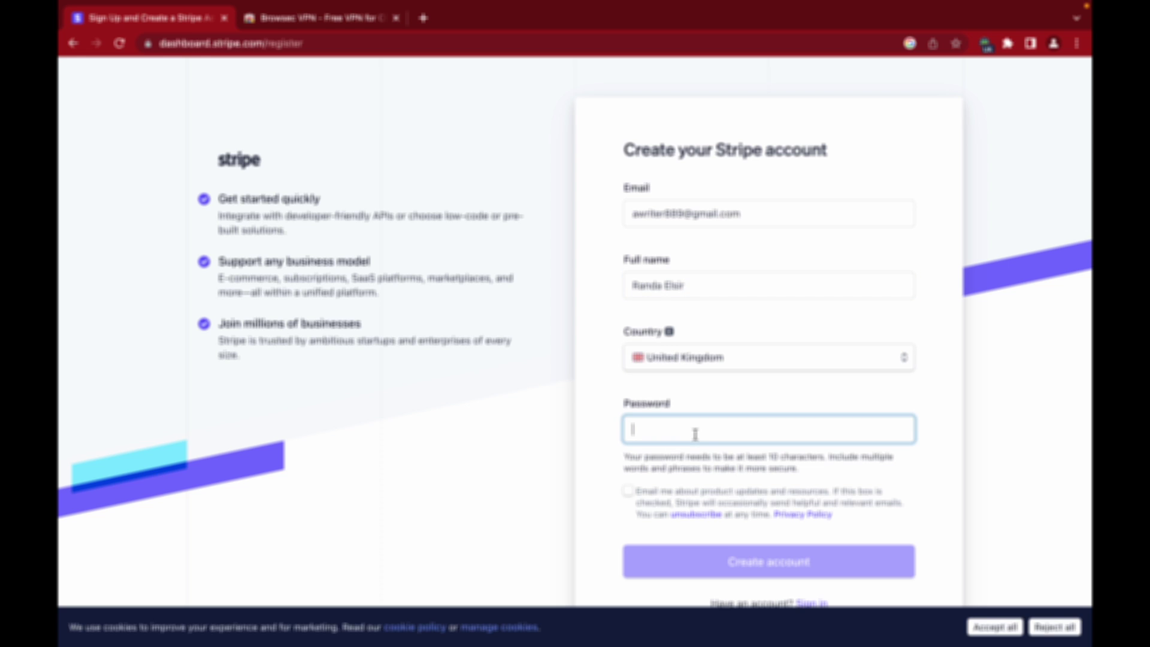
type("•••••••••••")
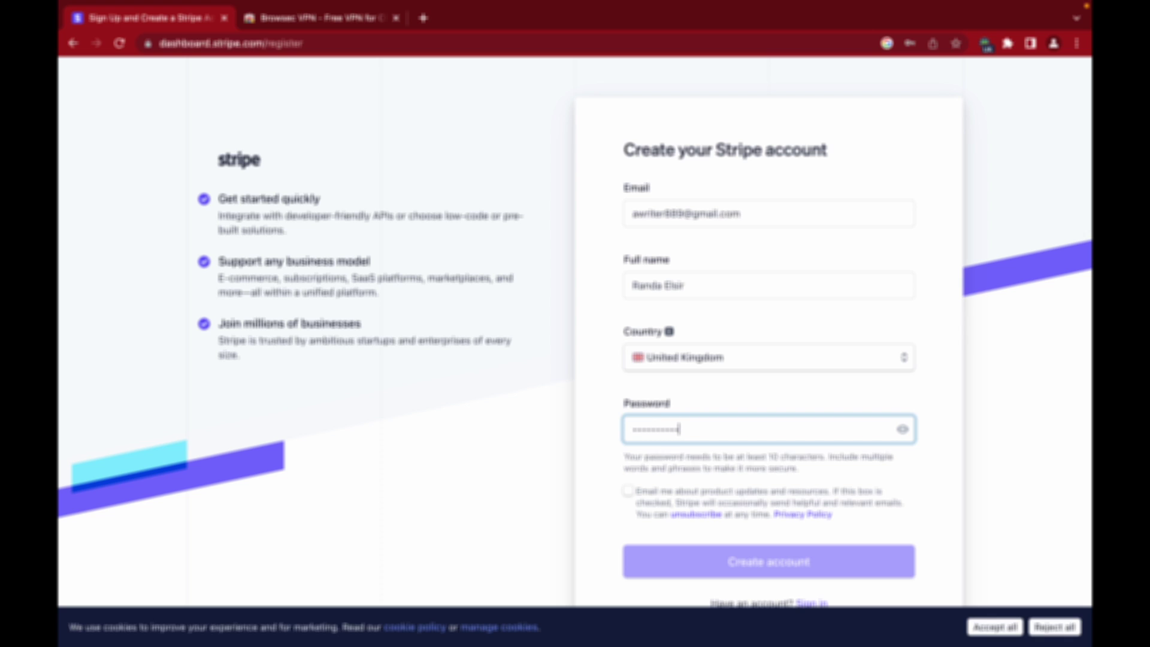
type("••••")
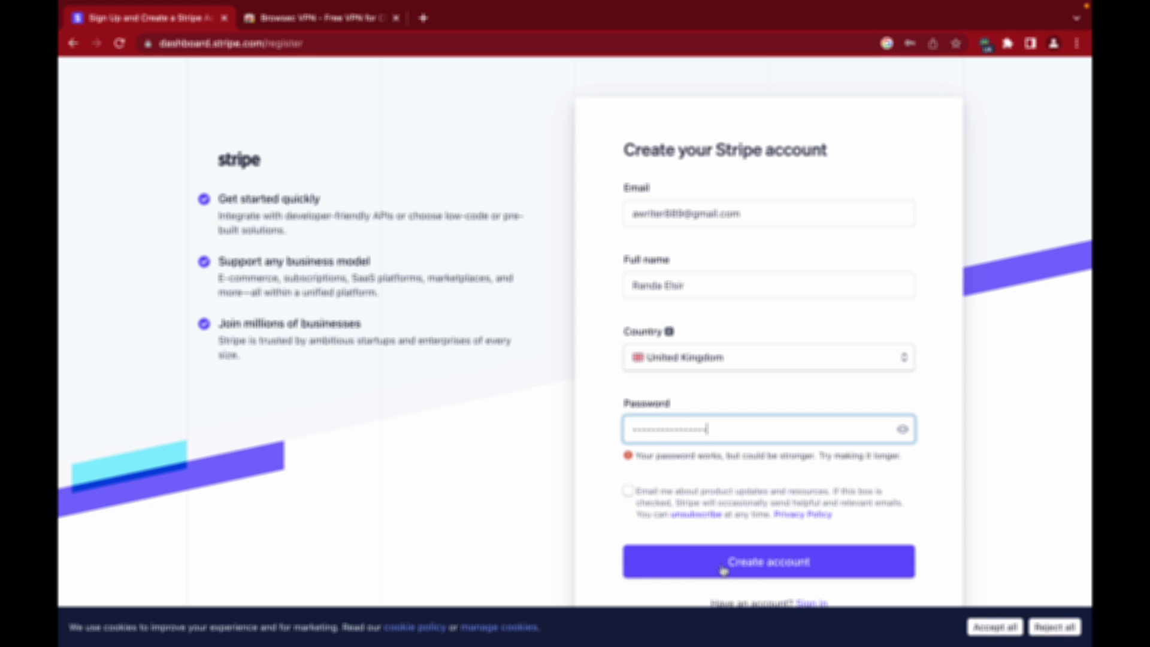
left_click(752, 570)
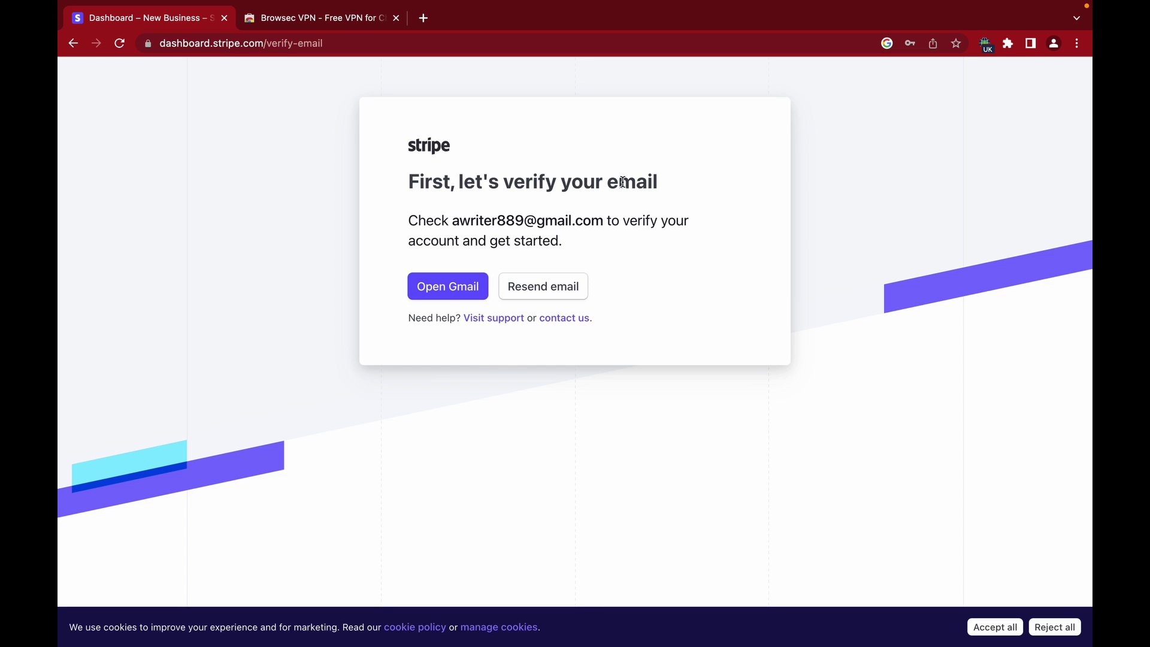
Step: Copy the Verify email address link from Stripe's Gmail message and return to Chrome
mouse_move(518, 620)
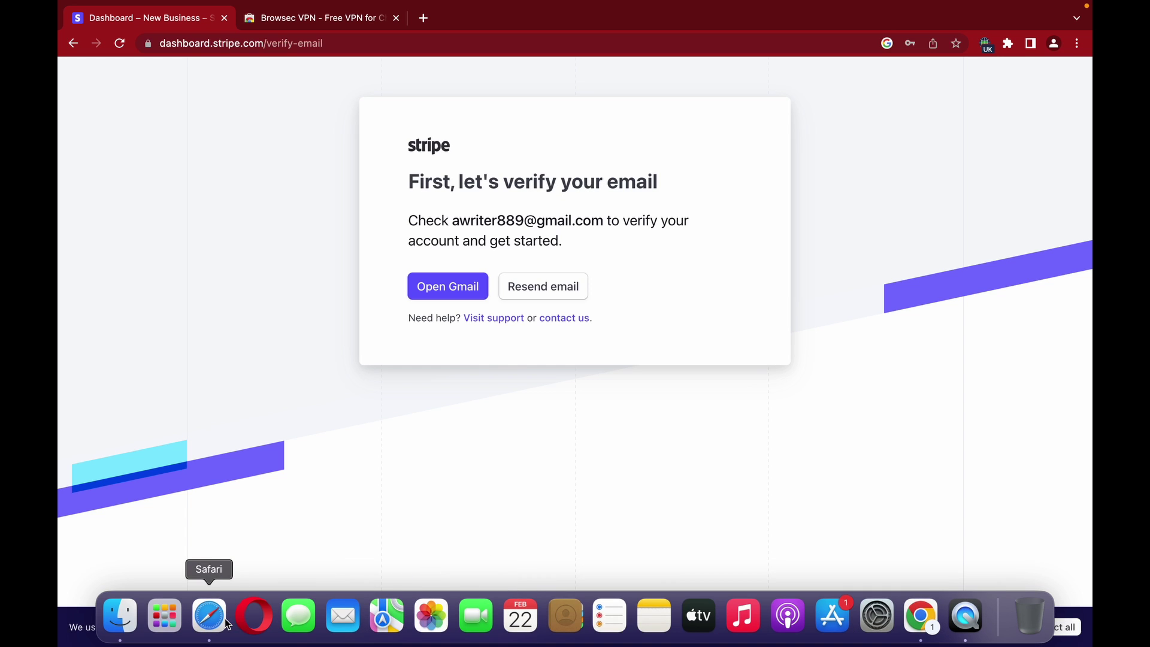
left_click(206, 617)
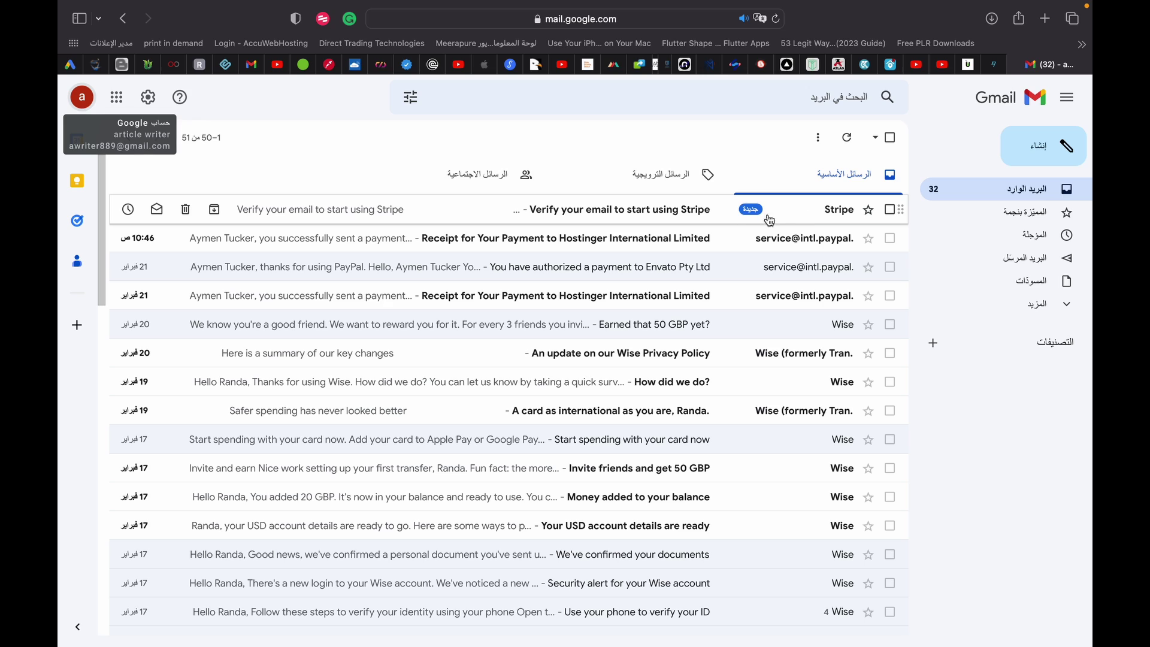
left_click(787, 219)
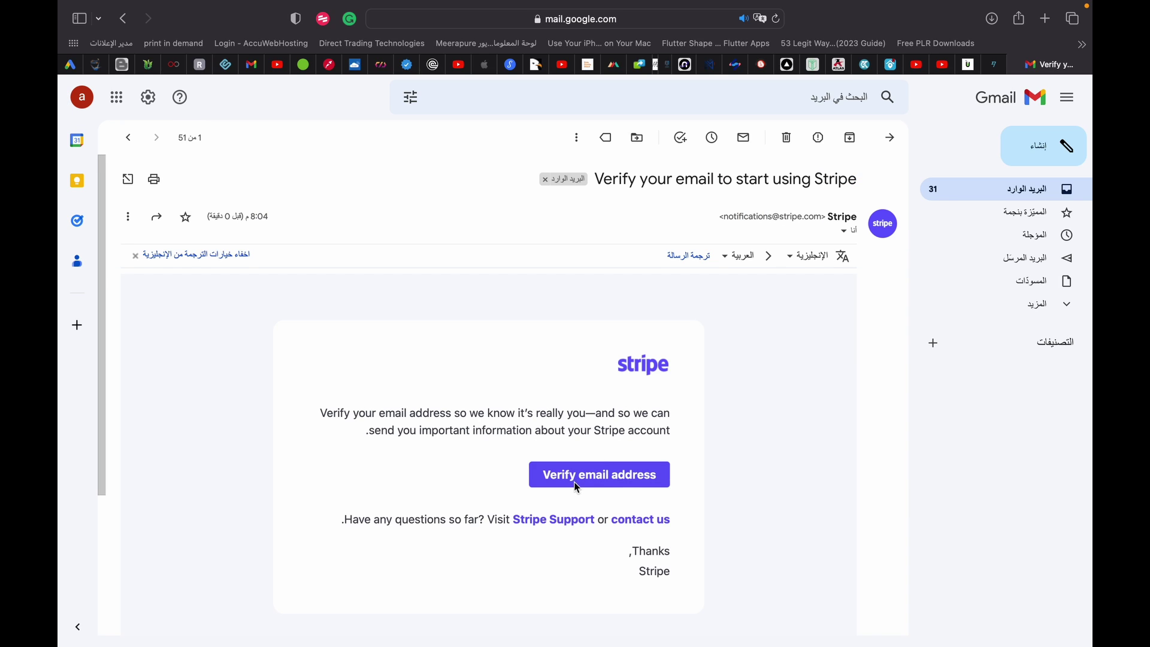
right_click(592, 474)
left_click(623, 593)
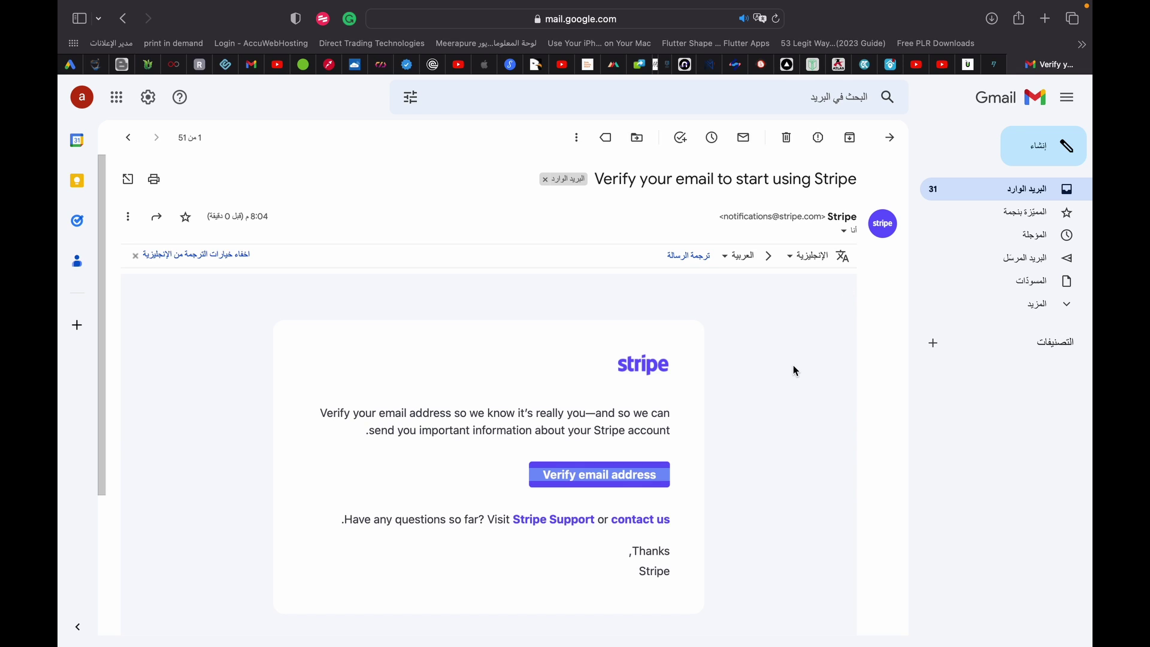
mouse_move(945, 641)
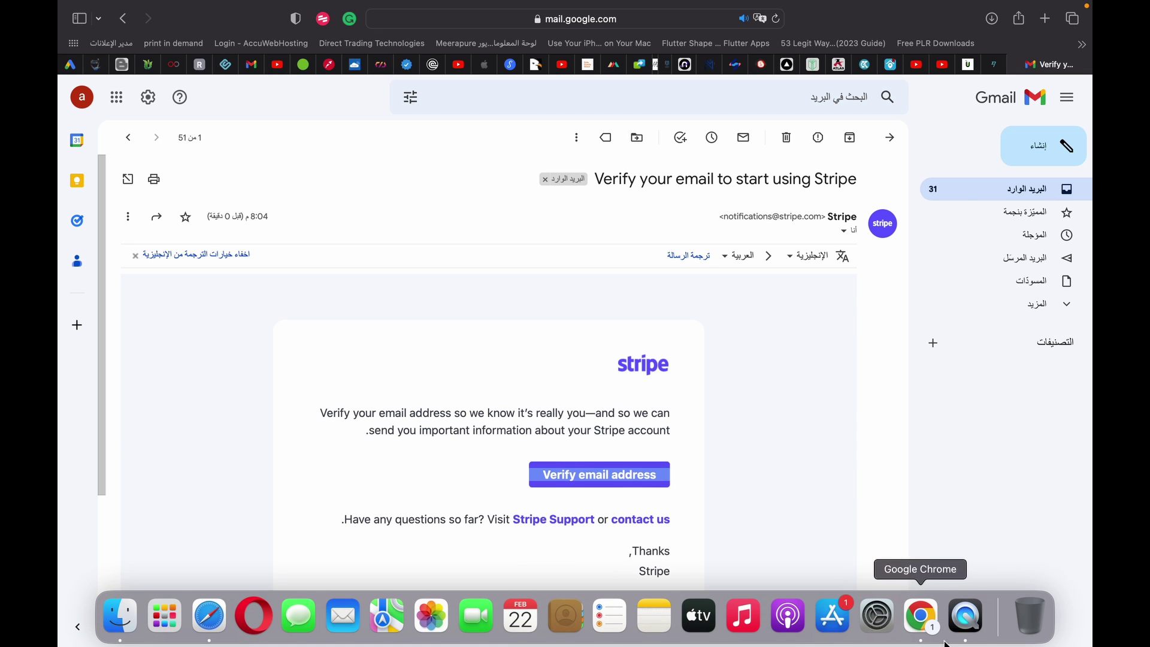
left_click(919, 617)
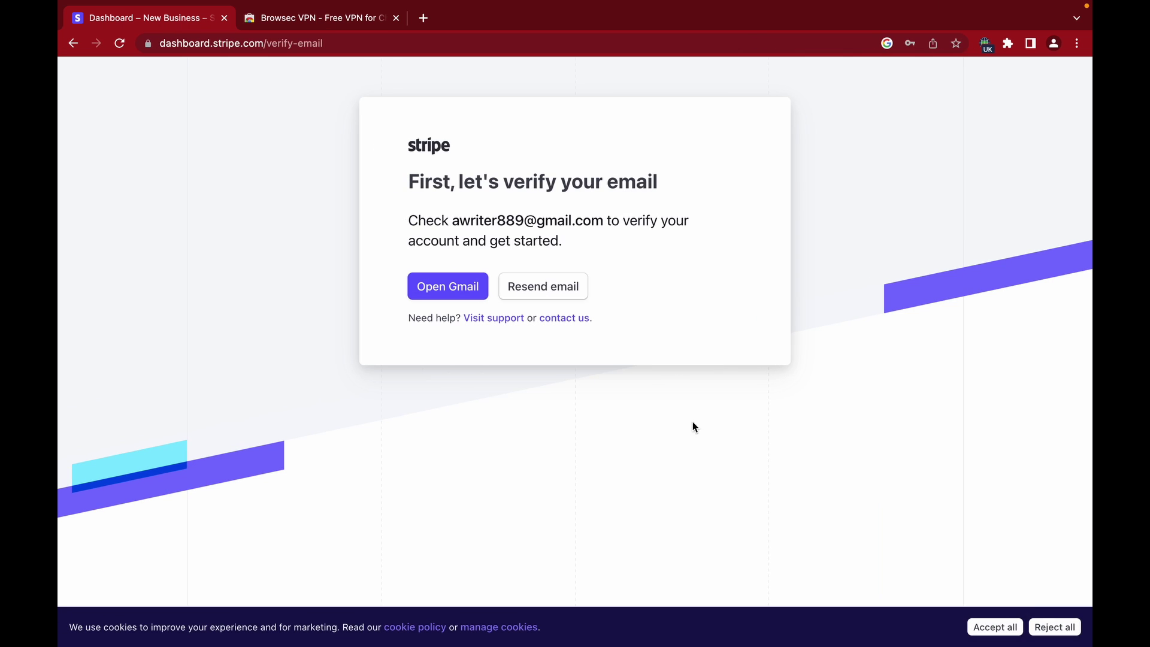
Step: Paste and open the copied email-confirmation link in a new tab
left_click(430, 18)
right_click(420, 38)
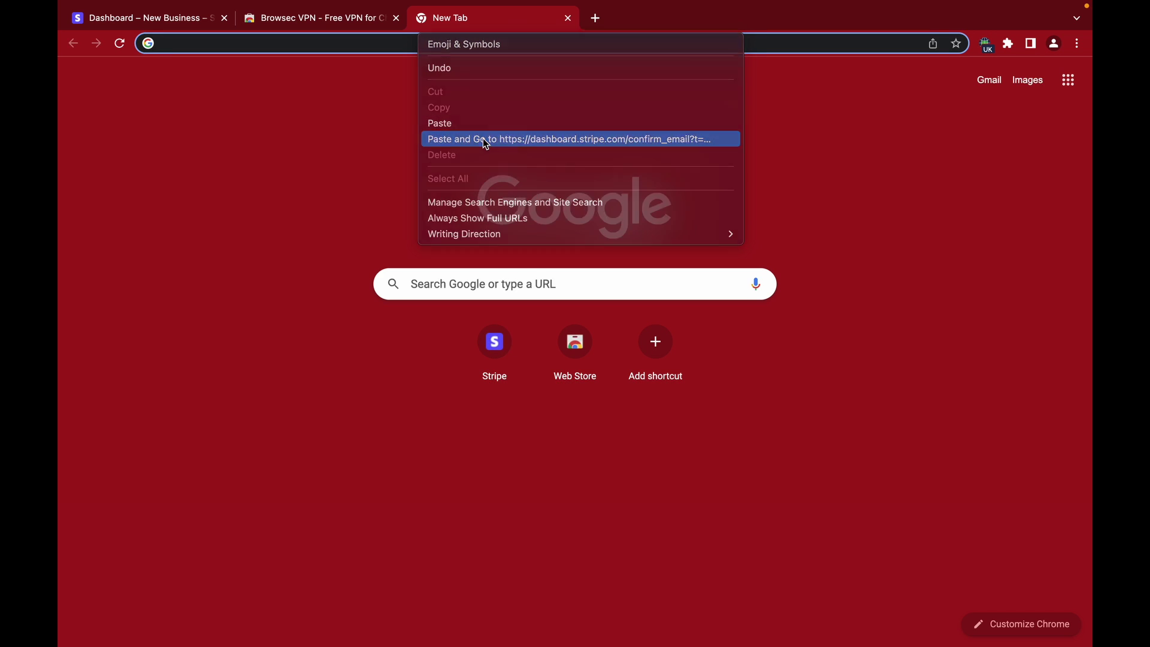
left_click(483, 139)
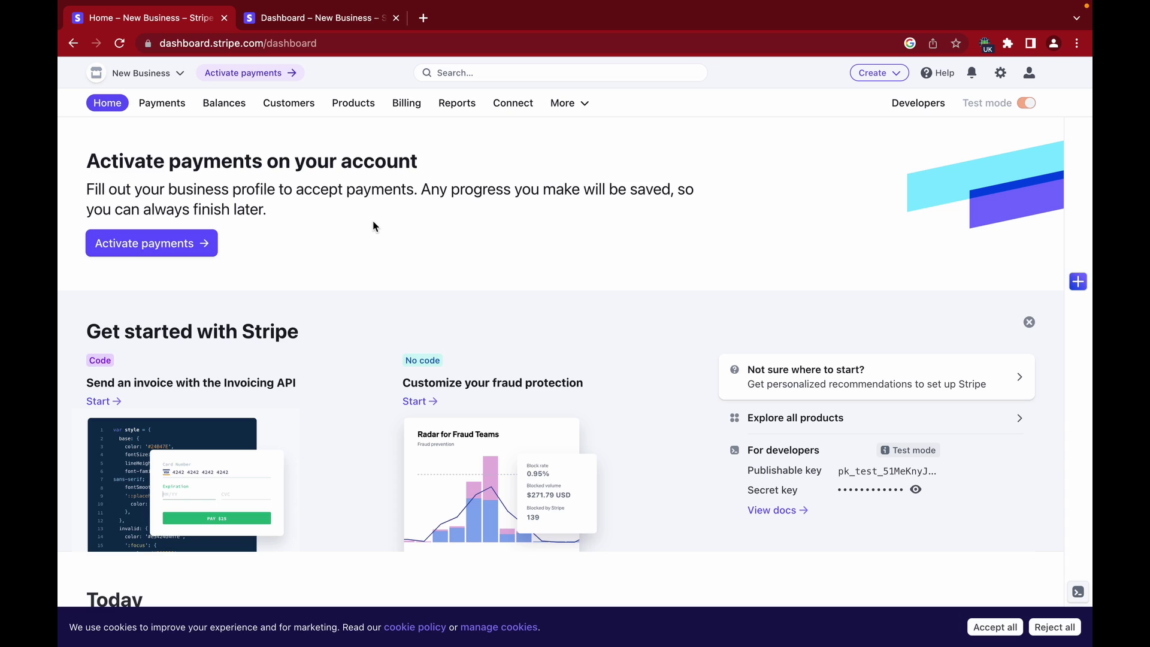
Step: Start payments activation from the Stripe welcome page
left_click(325, 19)
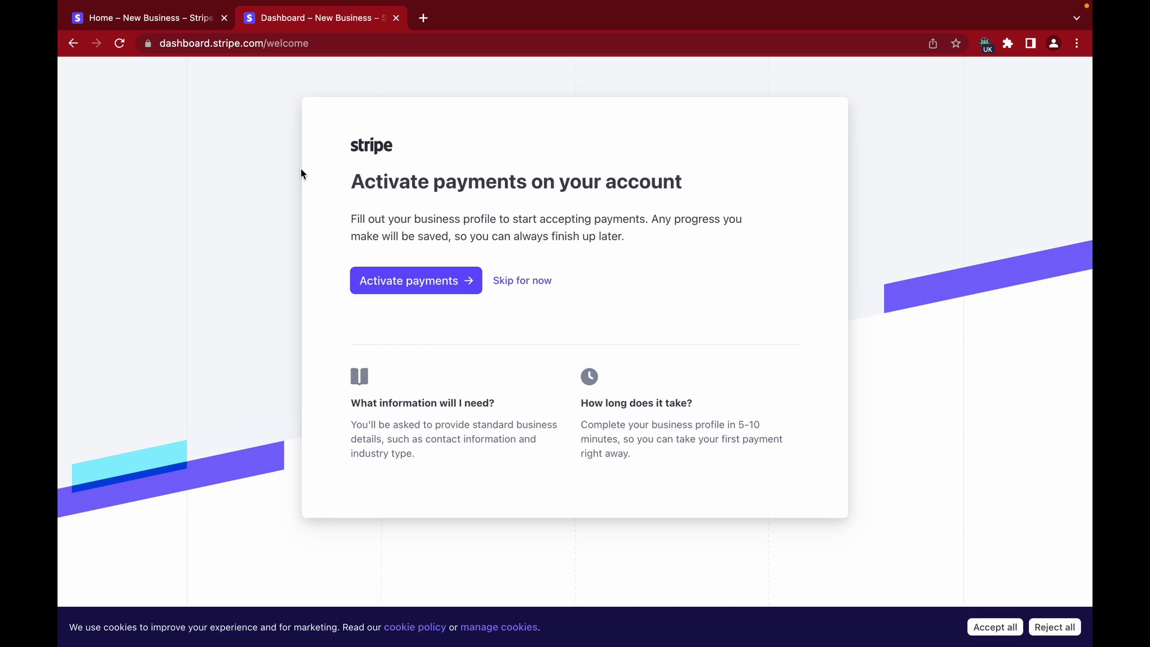
left_click(157, 19)
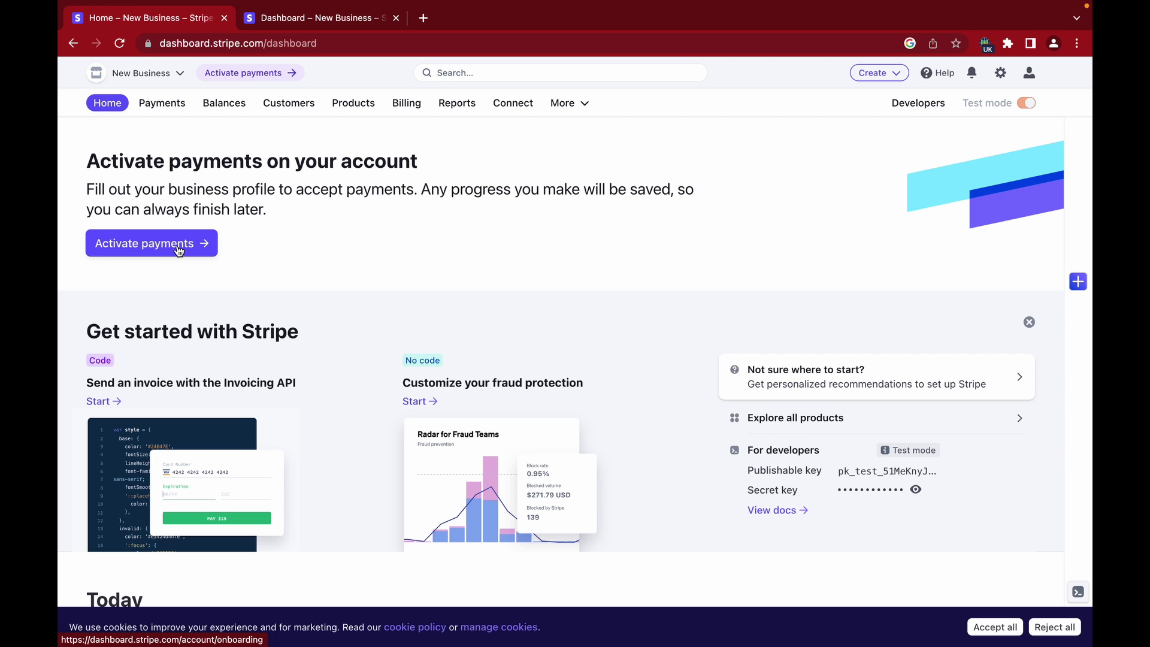
left_click(337, 16)
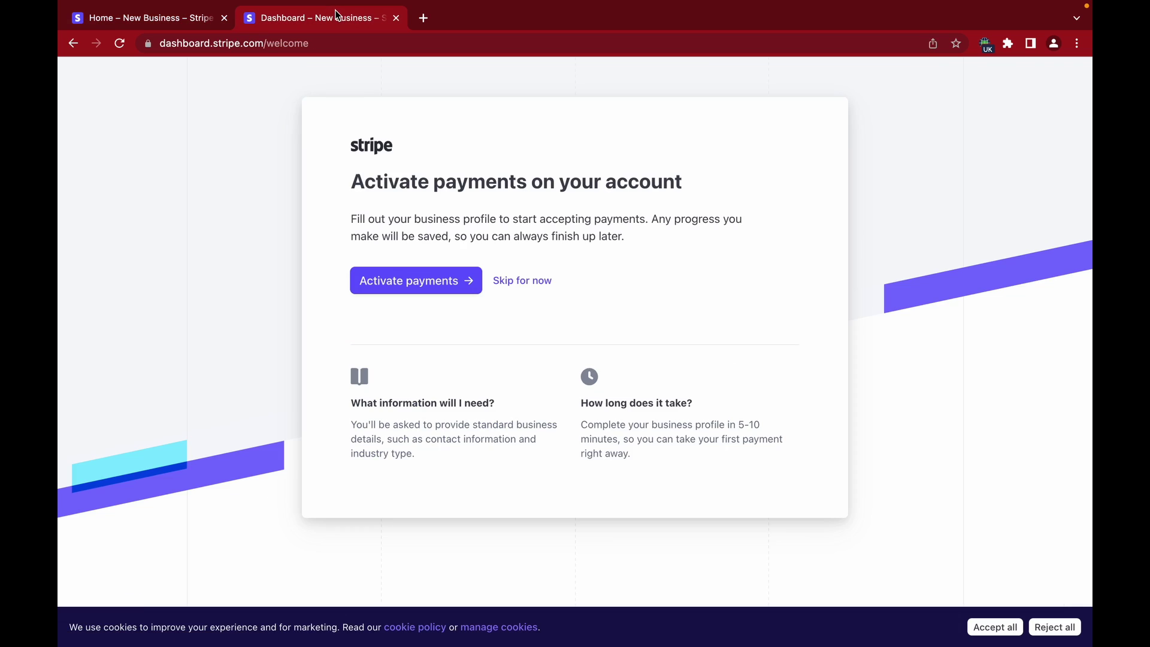
left_click(421, 285)
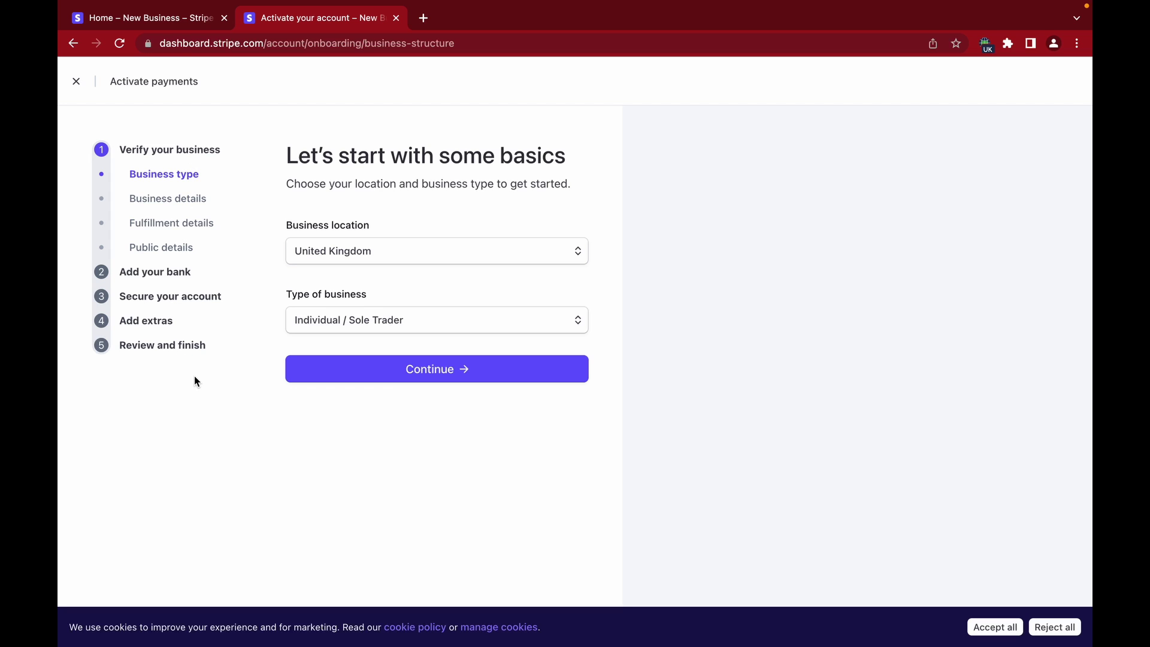
Step: Submit United Kingdom sole trader as the basics and enter the legal first and last name
mouse_move(324, 254)
left_click(403, 369)
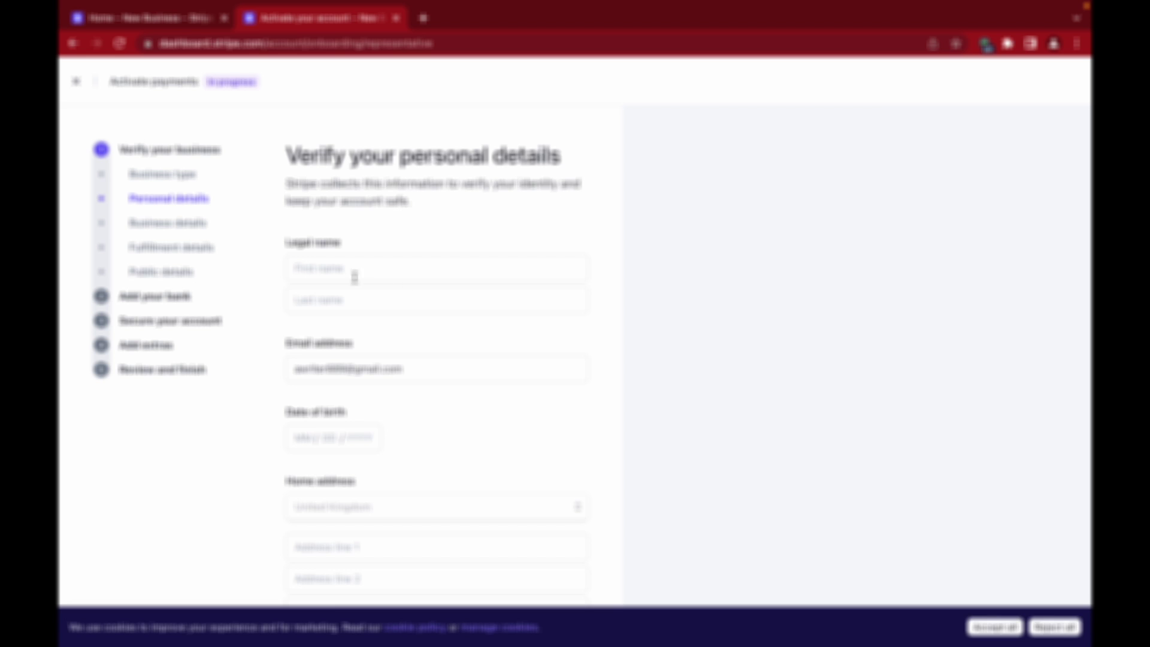
left_click(351, 270)
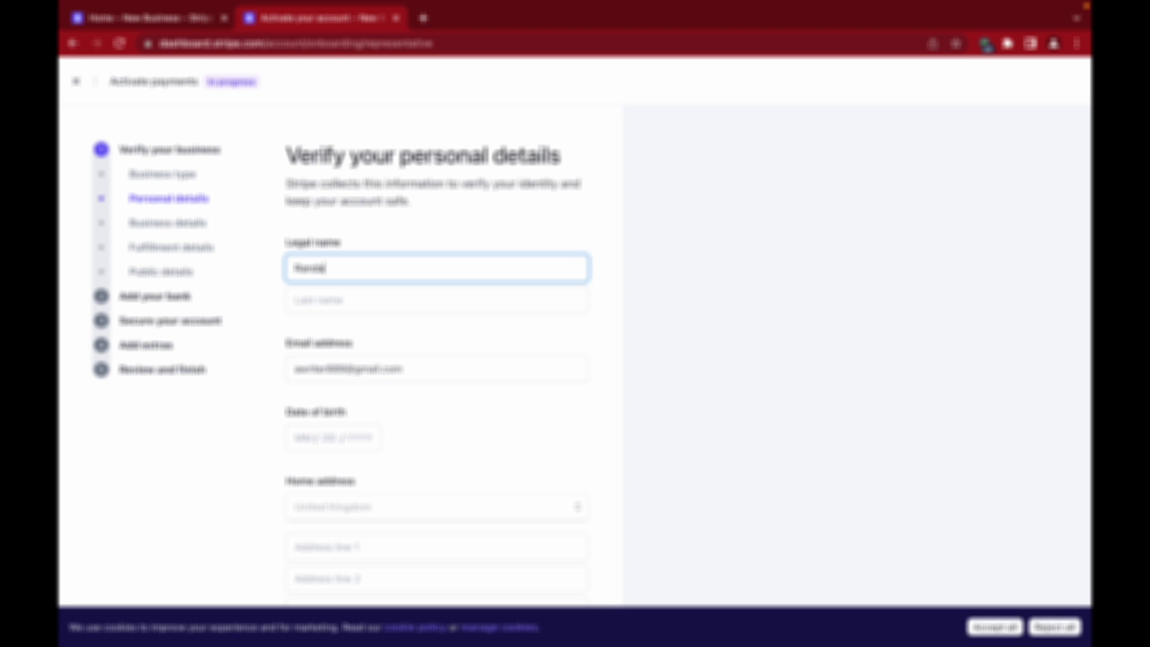
key("Tab")
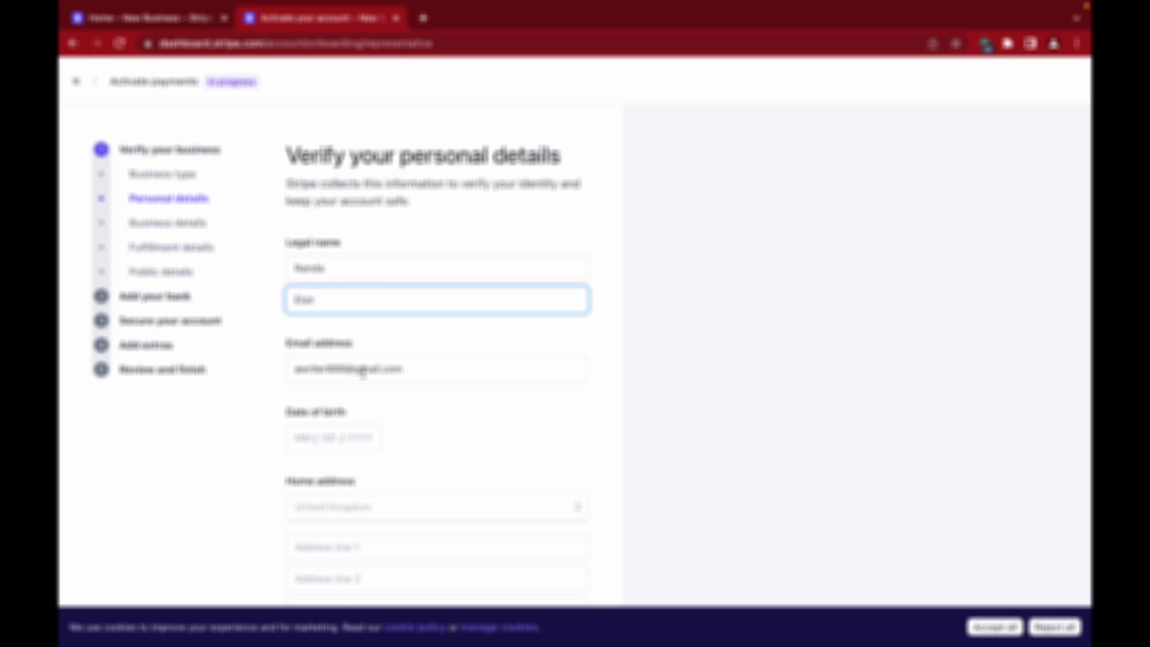
Step: Start the date of birth entry, then switch to the Wise account in Safari
left_click(300, 440)
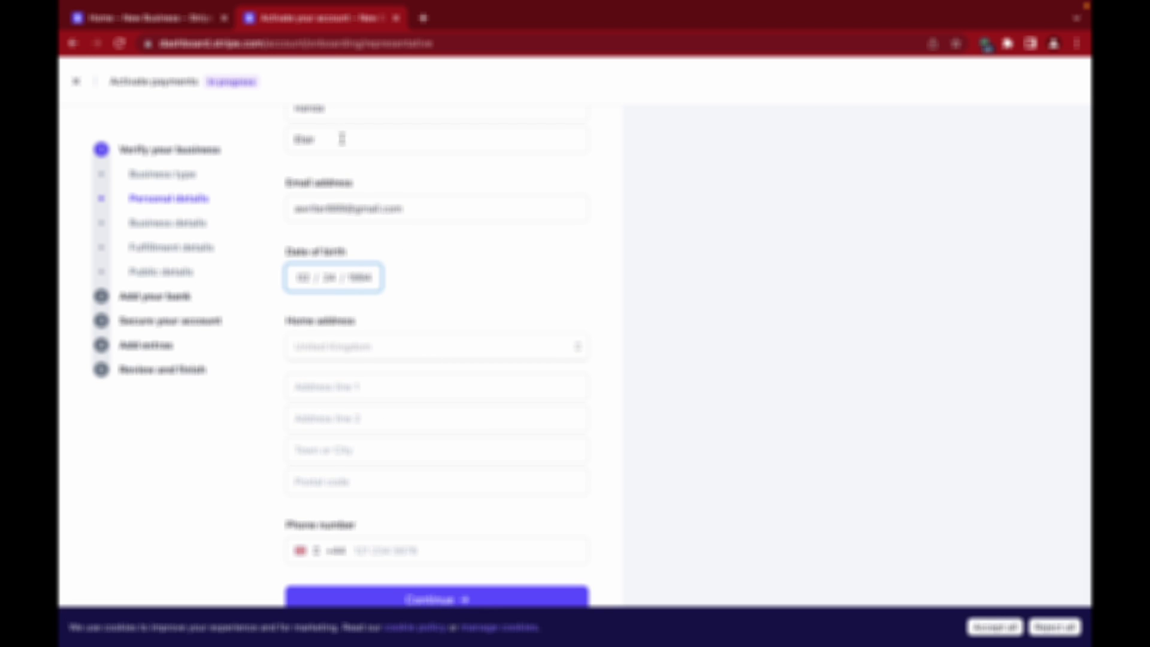
scroll(406, 285, "down", 1)
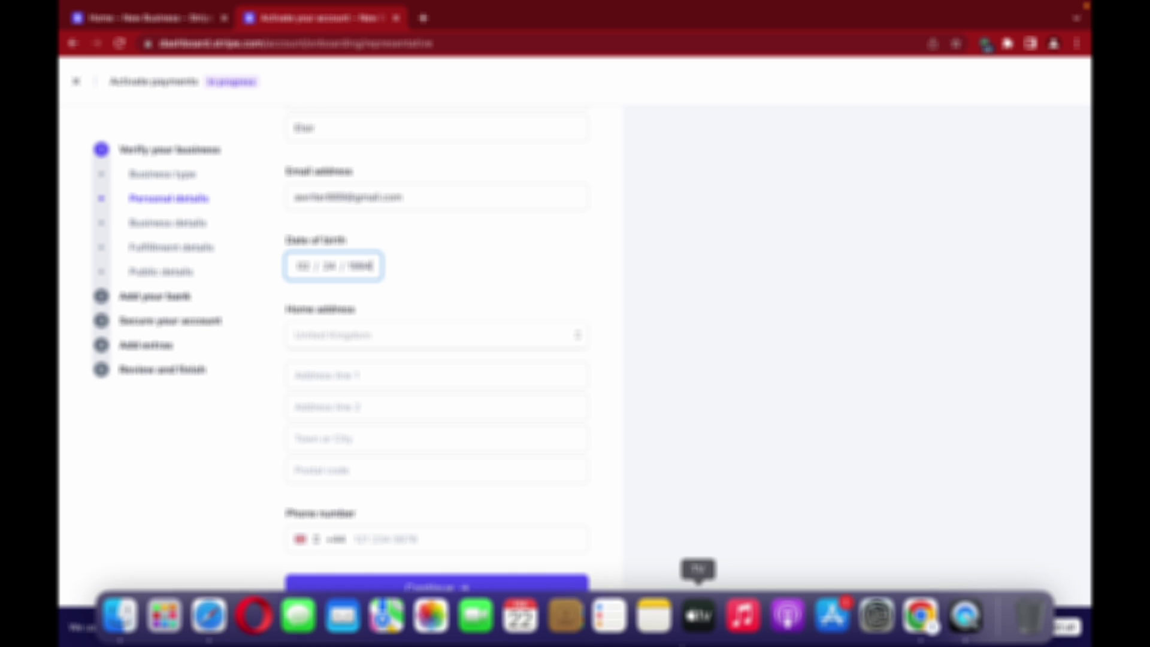
left_click(205, 617)
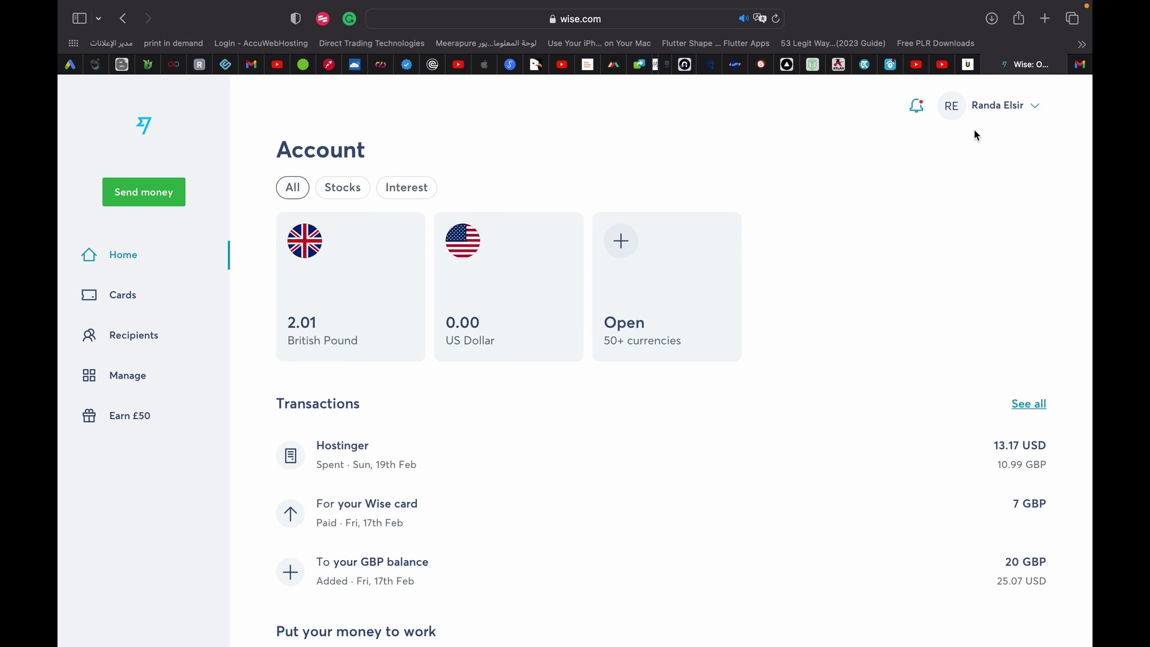
Step: Reveal the personal details on Wise's Your details page, then return to Stripe's form
left_click(998, 113)
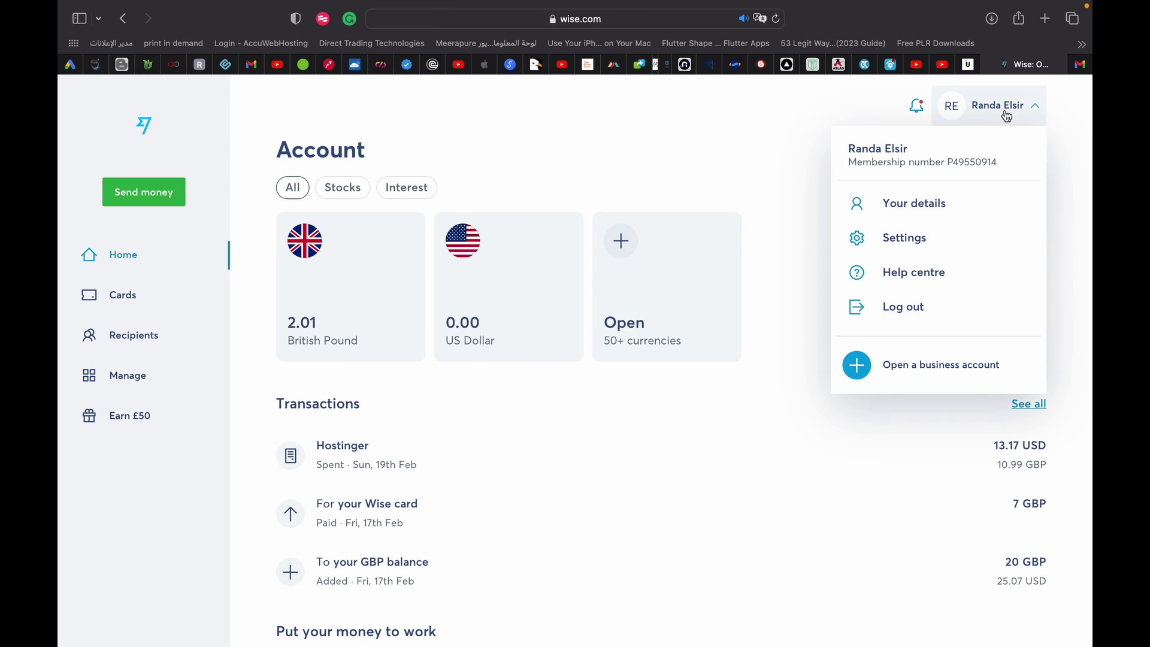
left_click(917, 208)
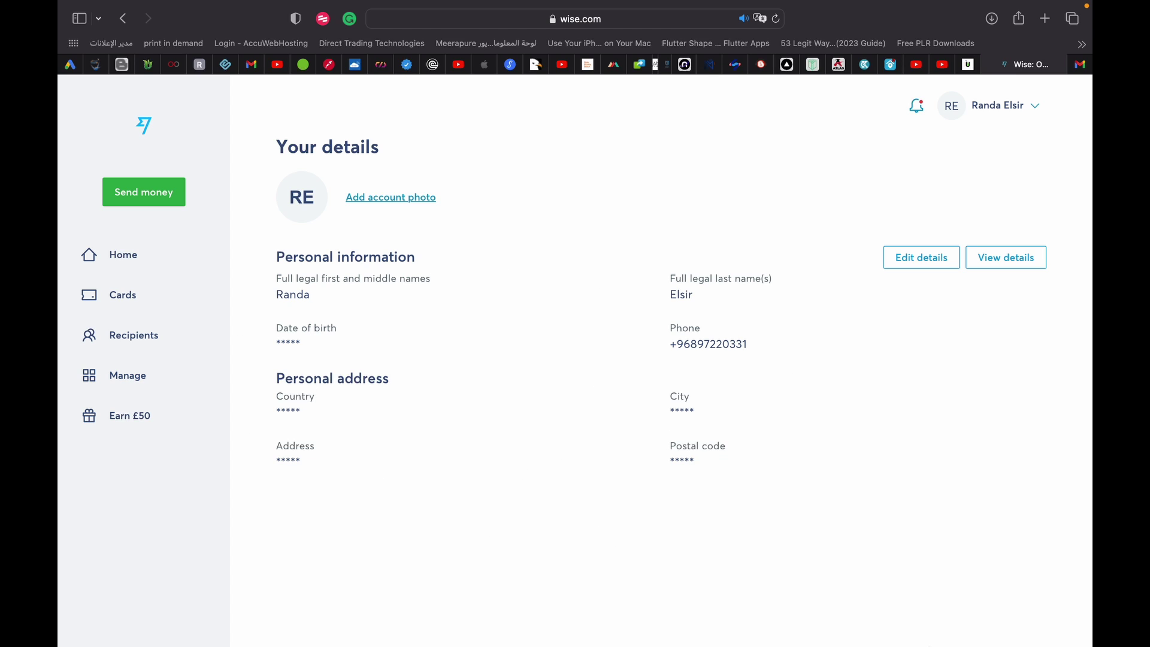
left_click(926, 623)
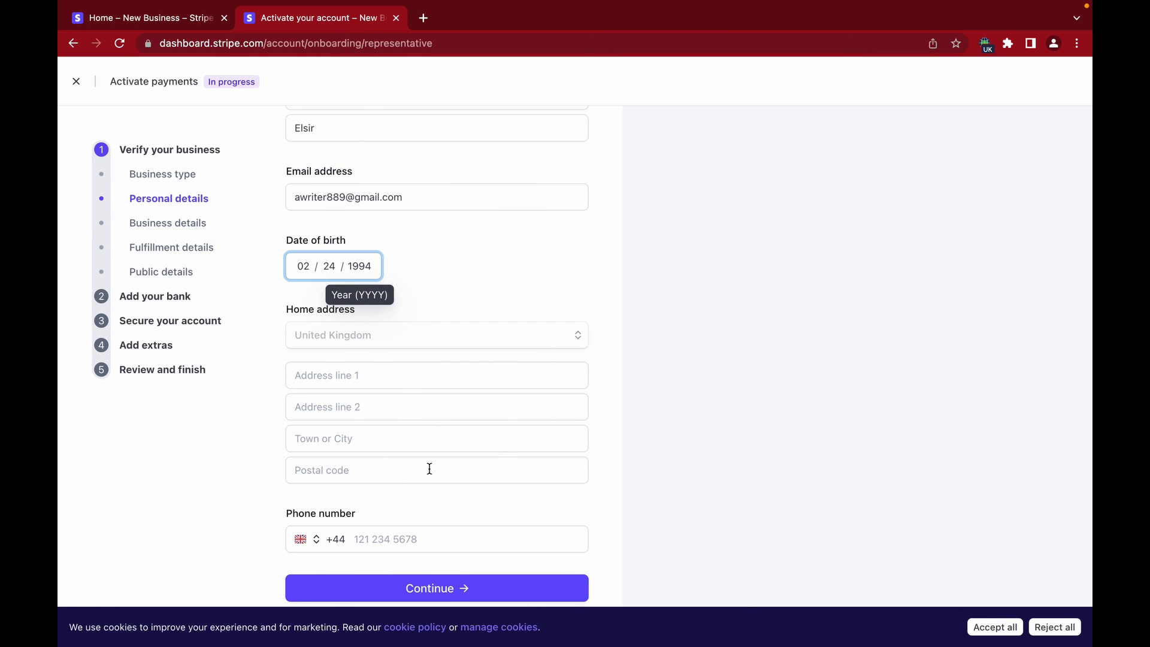
key("super+Tab")
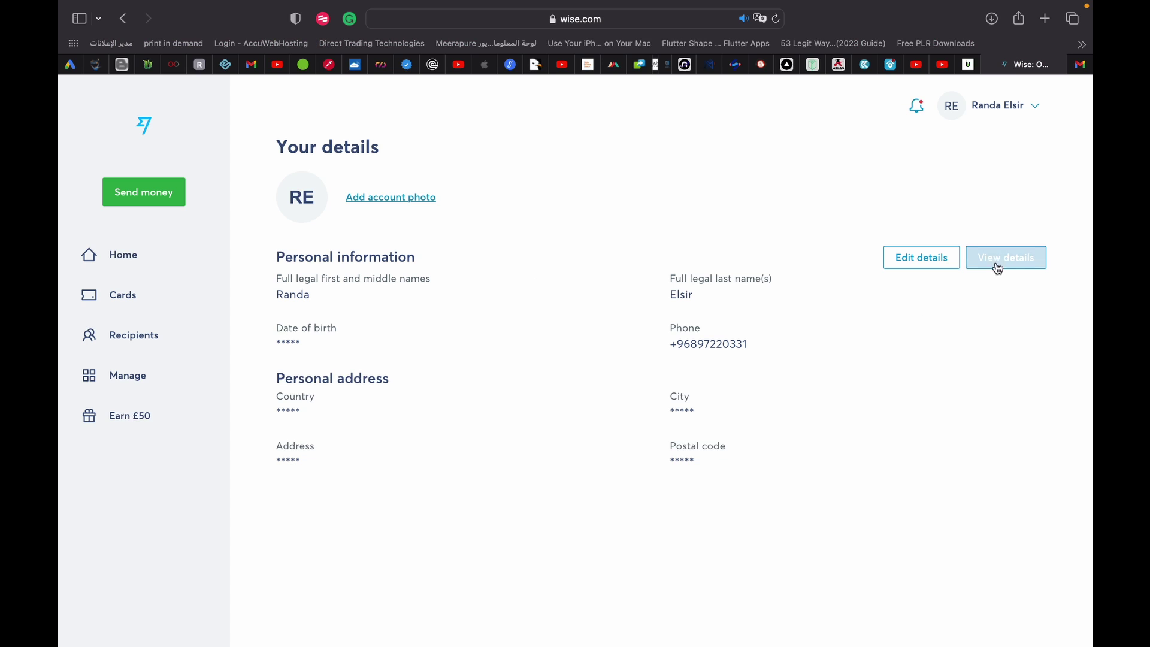
left_click(1009, 264)
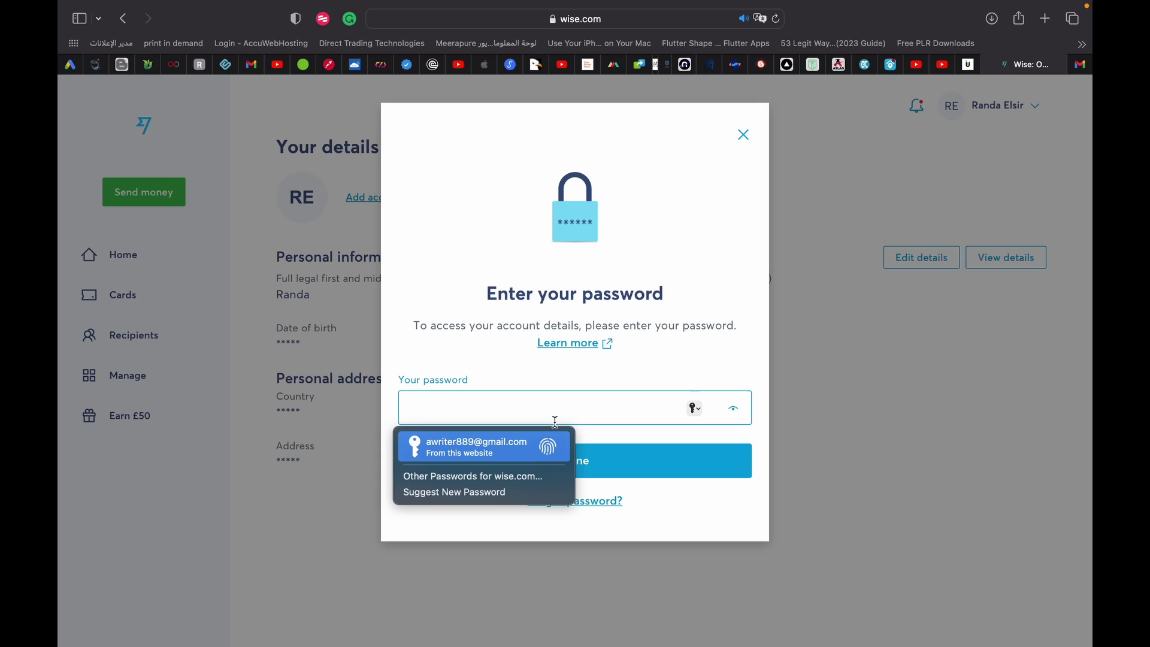
key("super+Tab")
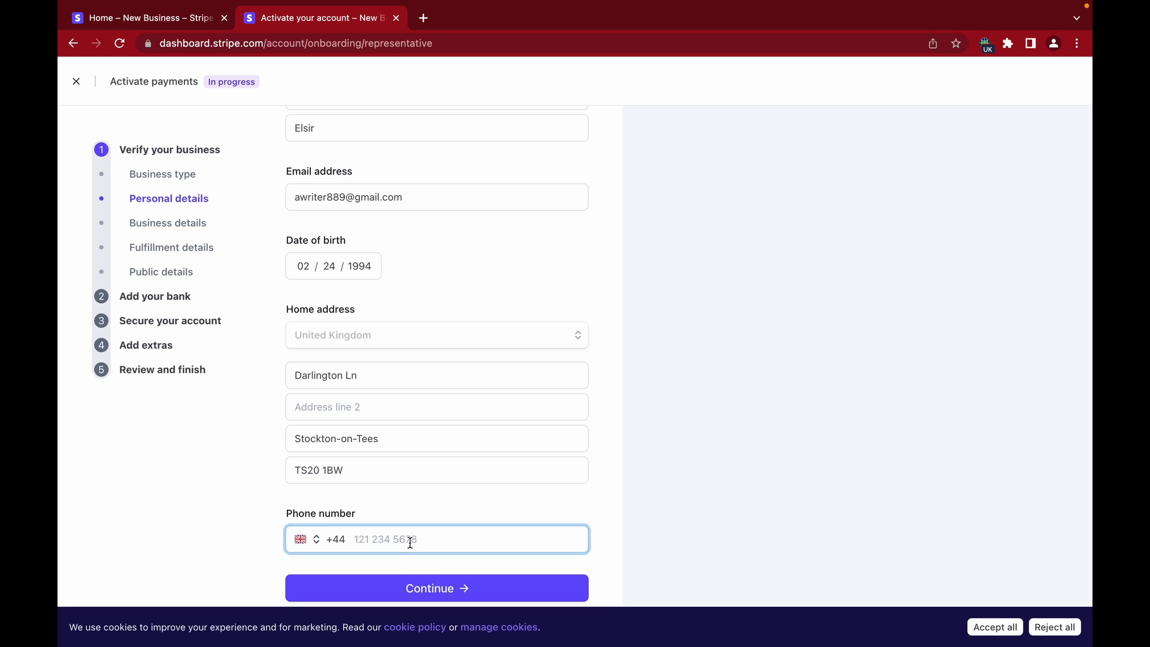
Step: Enter 201 in the form, review the business website, and keep Home electronics as industry
type("201")
mouse_move(272, 644)
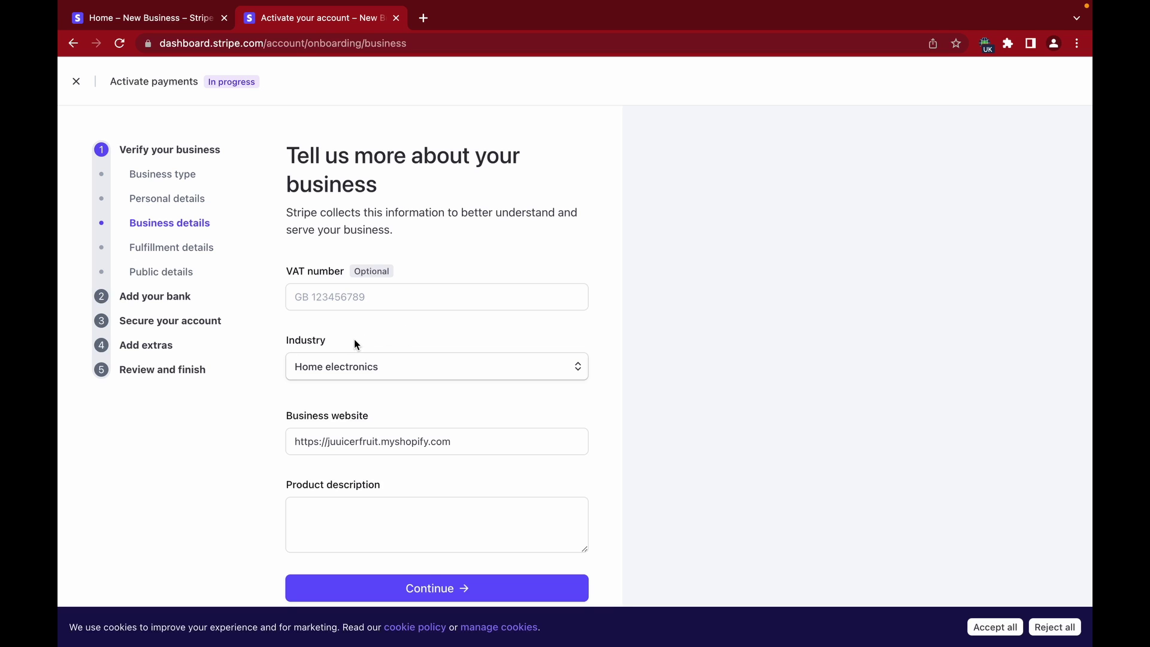
triple_click(372, 442)
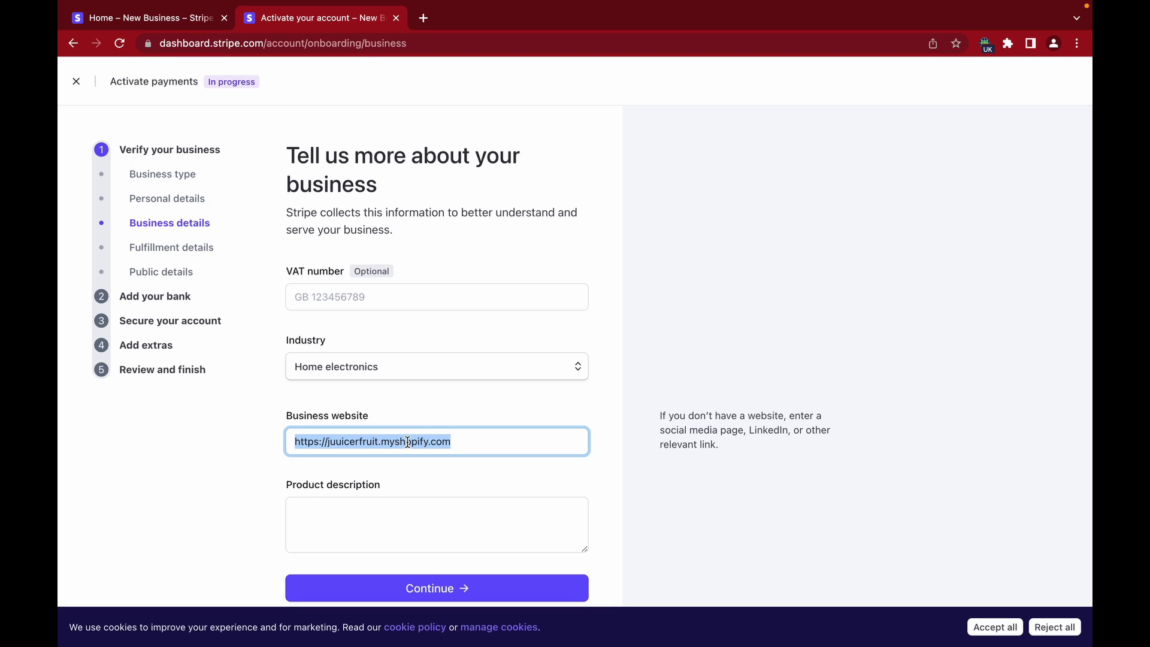
left_click(359, 374)
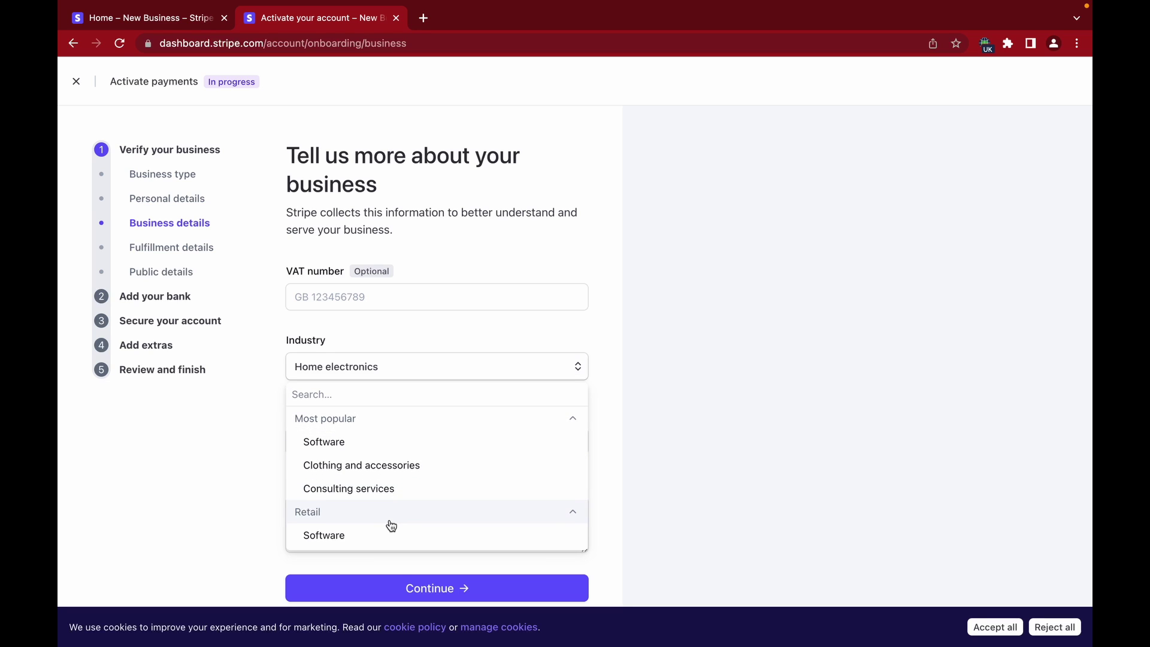
scroll(390, 524, "down", 3)
left_click(267, 486)
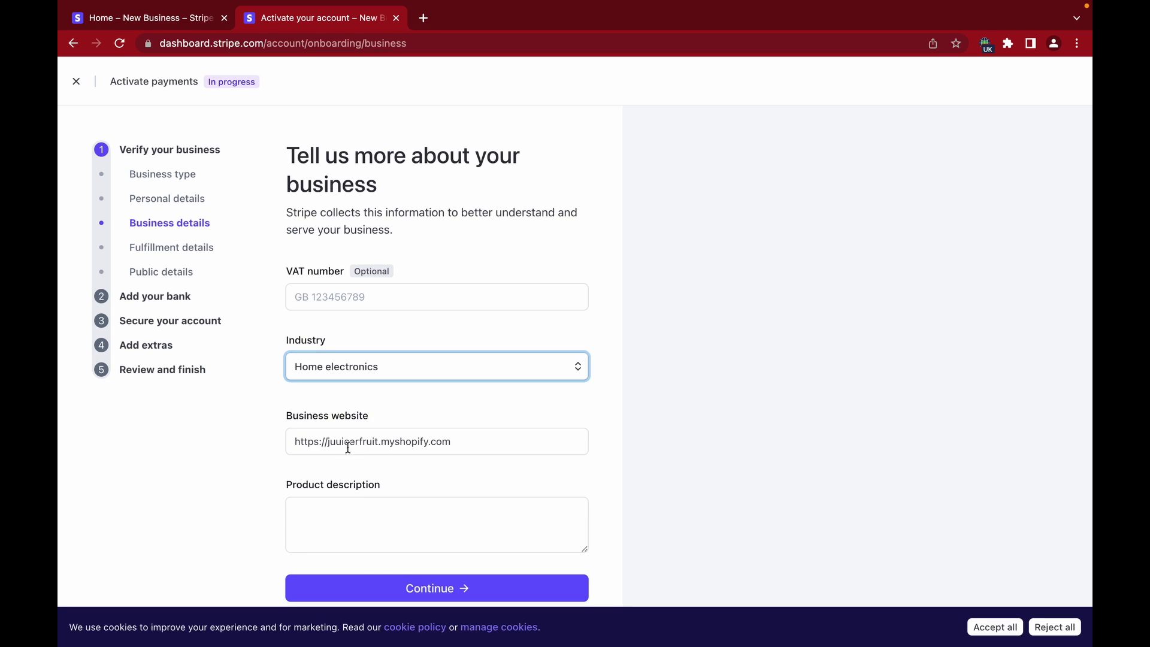
Step: Paste the juicer product description, noting charging at checkout, and submit the business details
left_click(462, 523)
type("A portable juicer to make smoothies from anywhere on earth! Start having a healthier lifestyle today! , charge my customers during checkout")
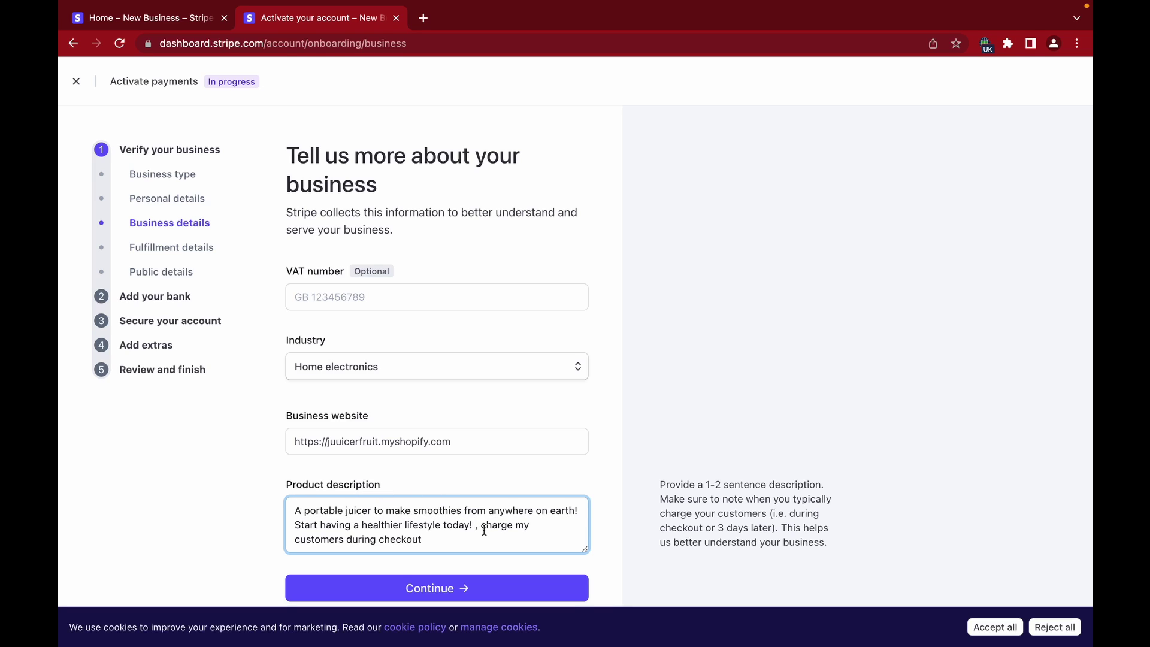
left_click_drag(475, 525, 291, 507)
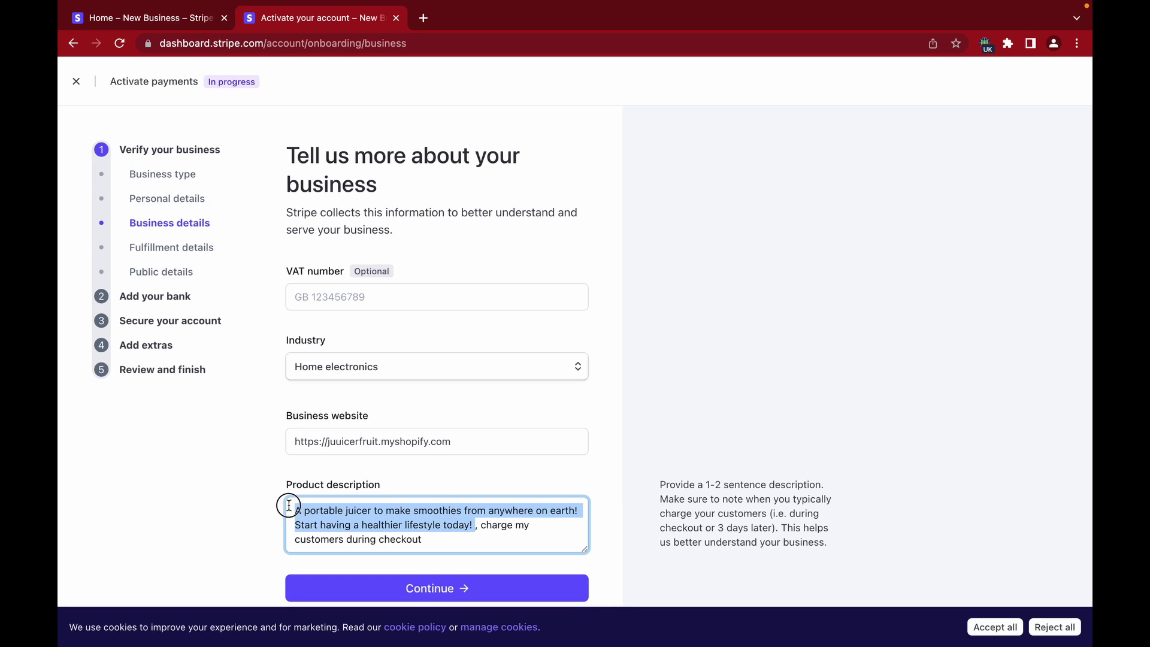
left_click_drag(480, 529, 493, 545)
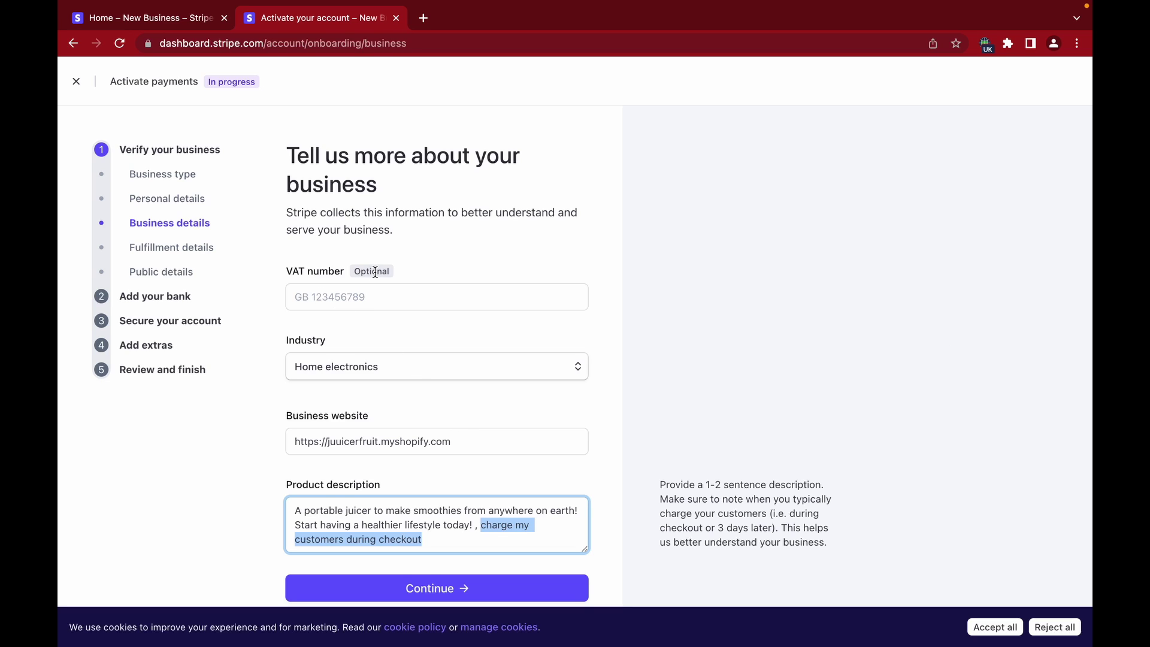
left_click(425, 591)
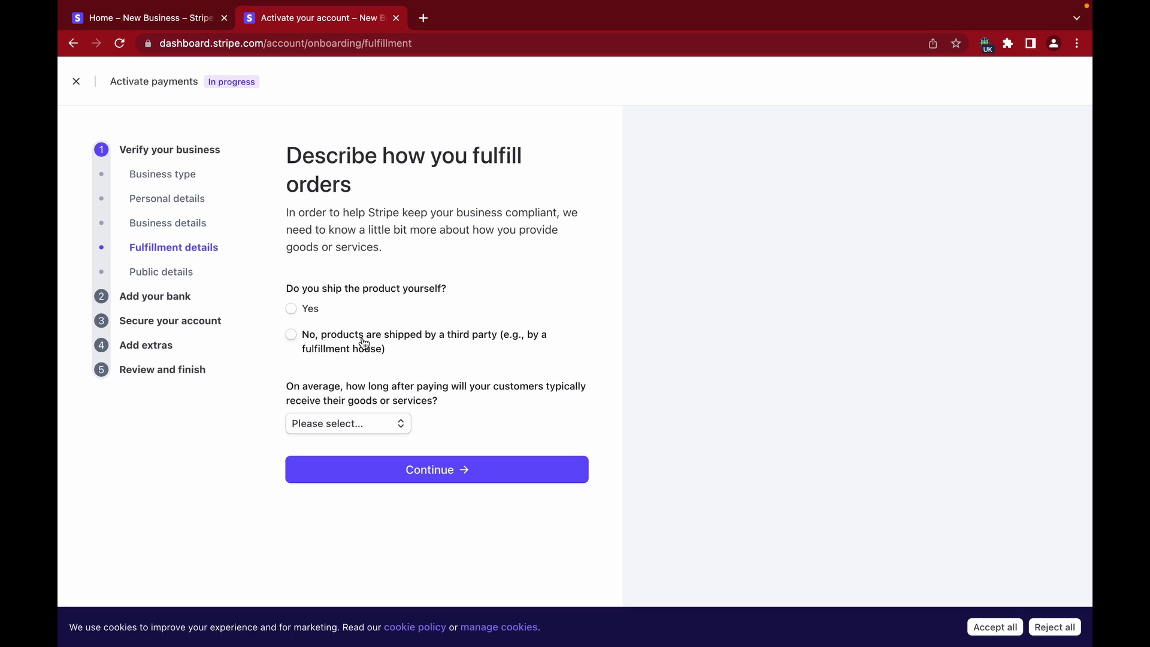
Step: Mark products as shipped by a third party within 2 weeks and submit fulfillment details
left_click(302, 337)
left_click(318, 424)
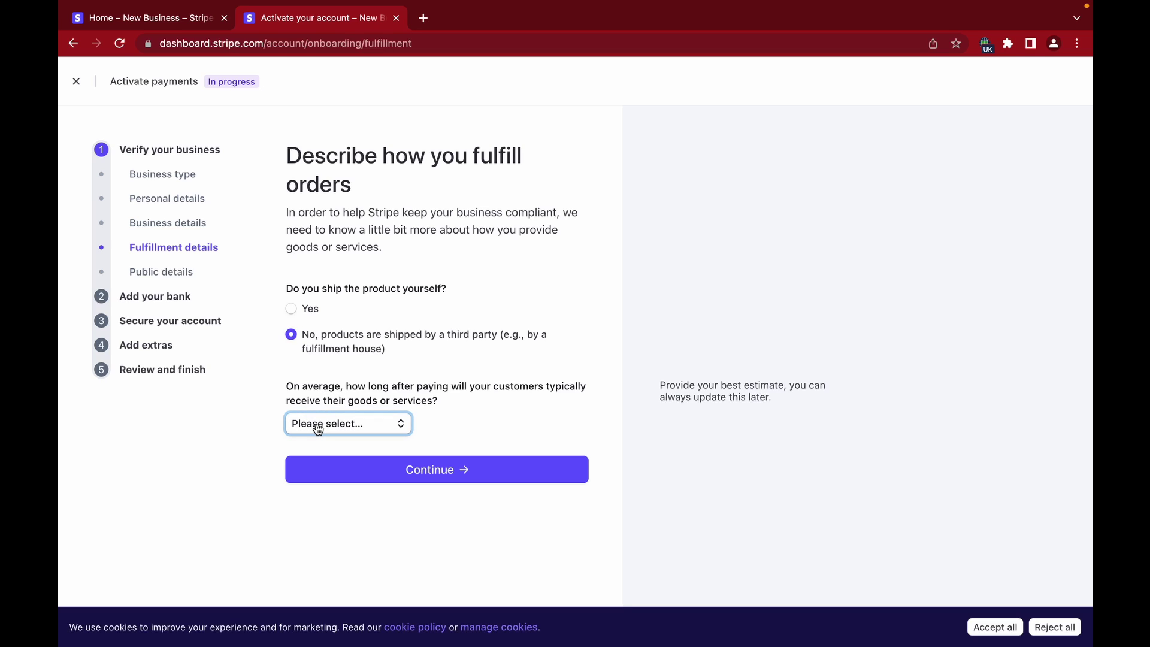
left_click(318, 425)
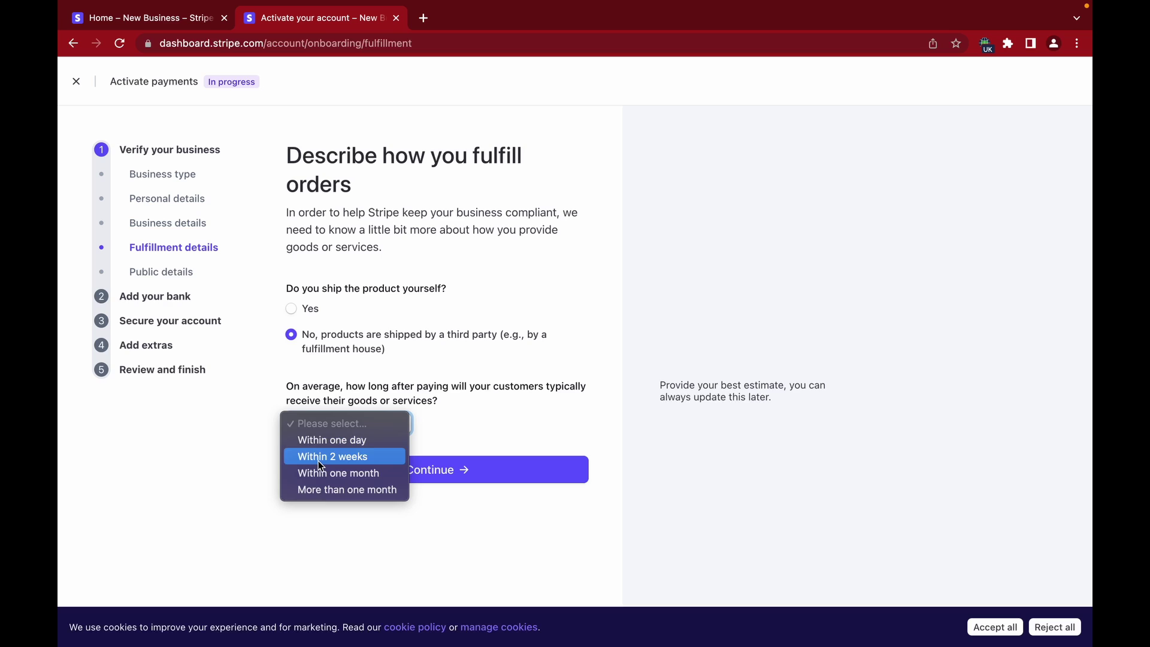
left_click(318, 461)
left_click(411, 469)
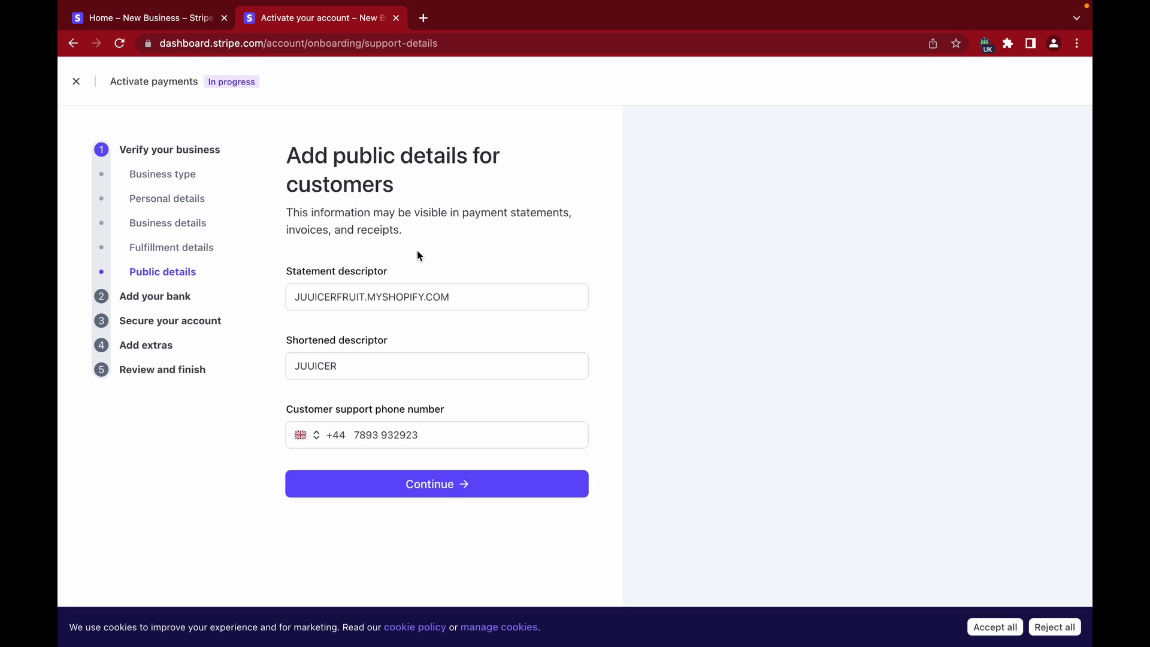
Step: Set the statement descriptor to JUUICERFRUIT, shortened descriptor JUUICER, and submit the public details
left_click(414, 300)
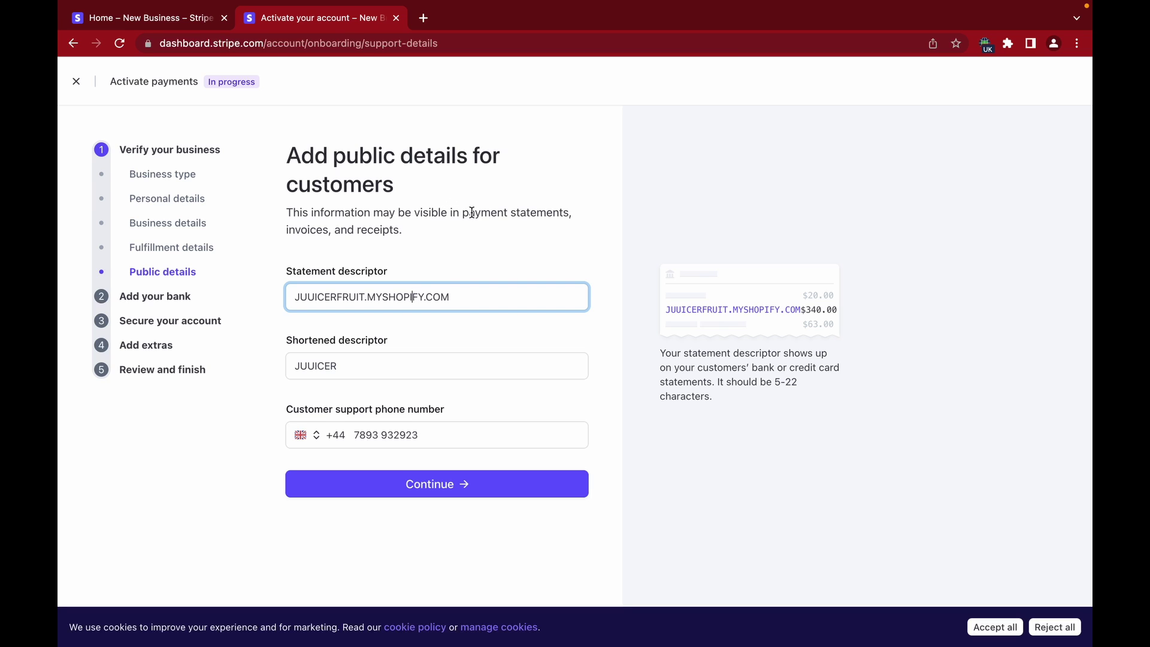
left_click_drag(469, 213, 568, 217)
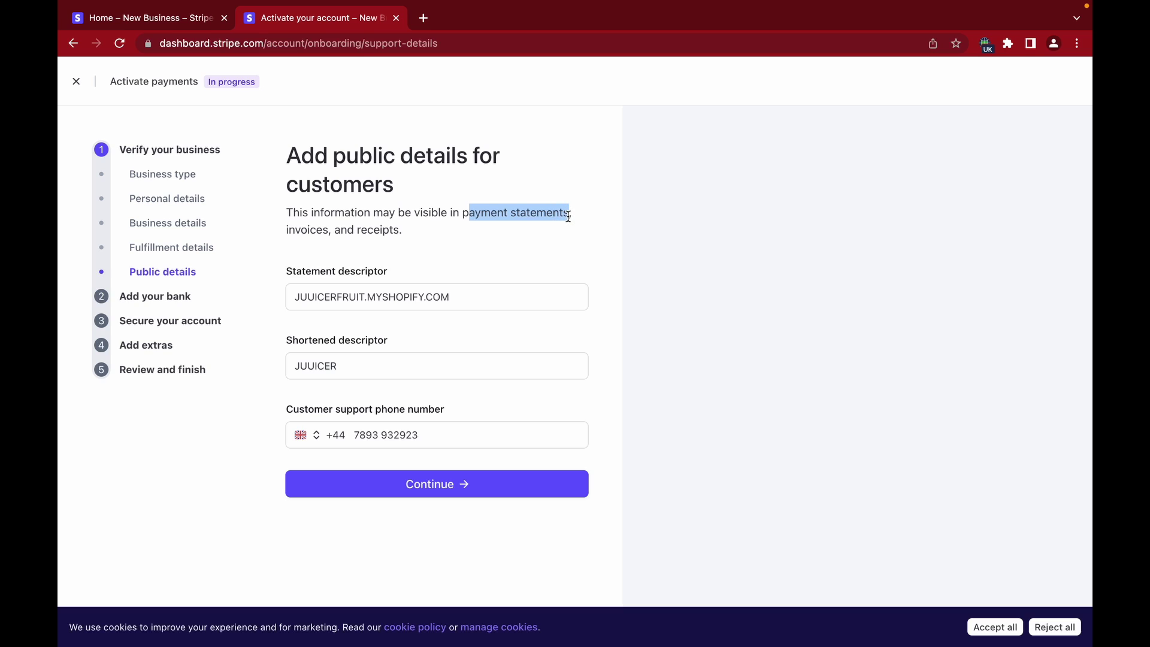
double_click(304, 232)
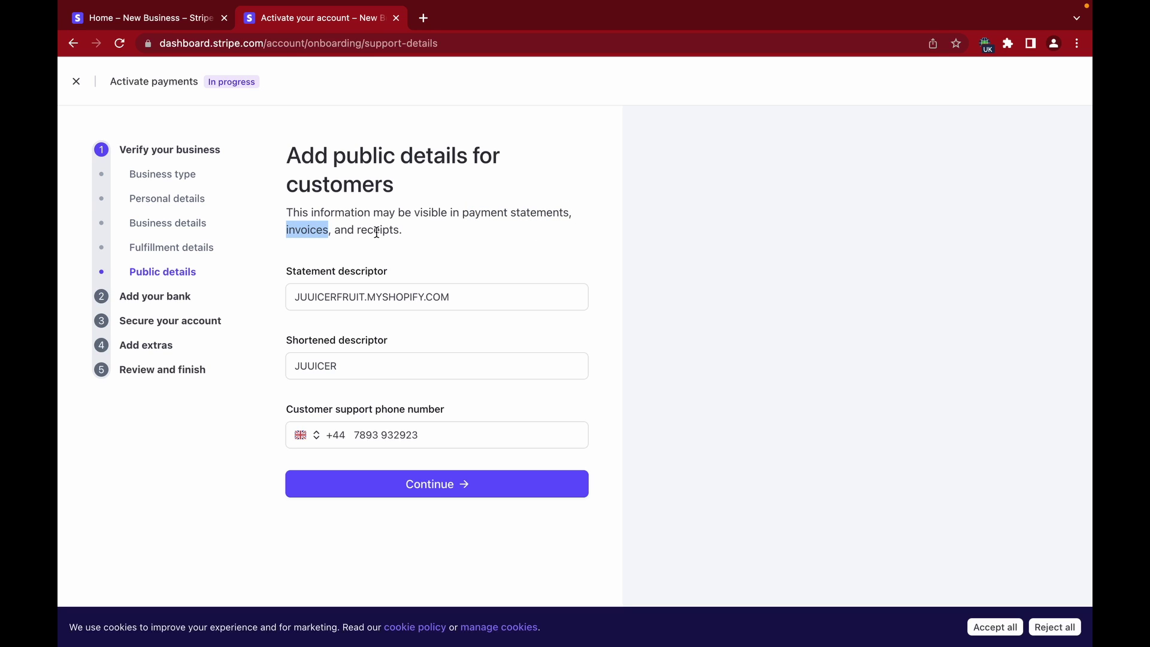
left_click(326, 298)
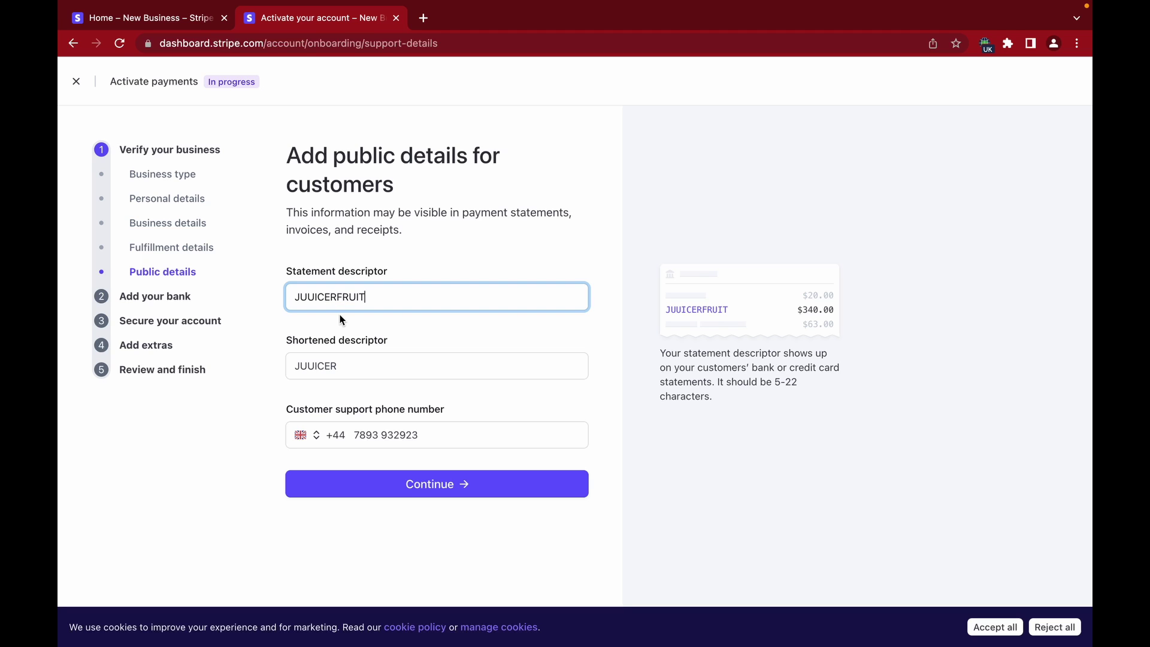
double_click(327, 367)
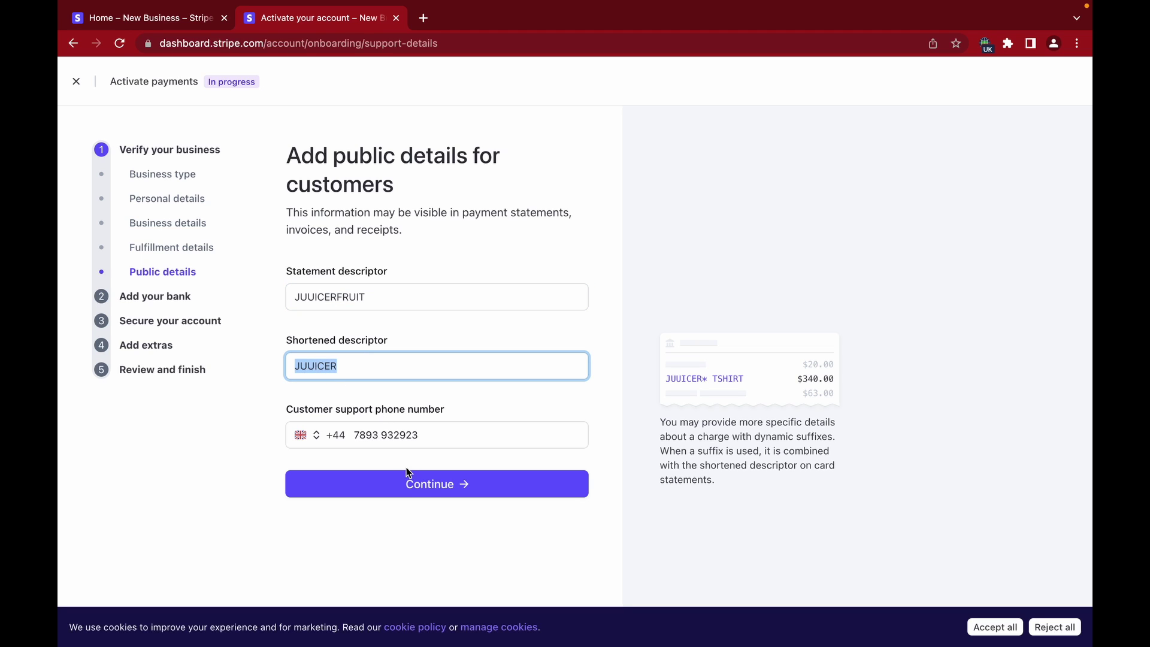
left_click(429, 485)
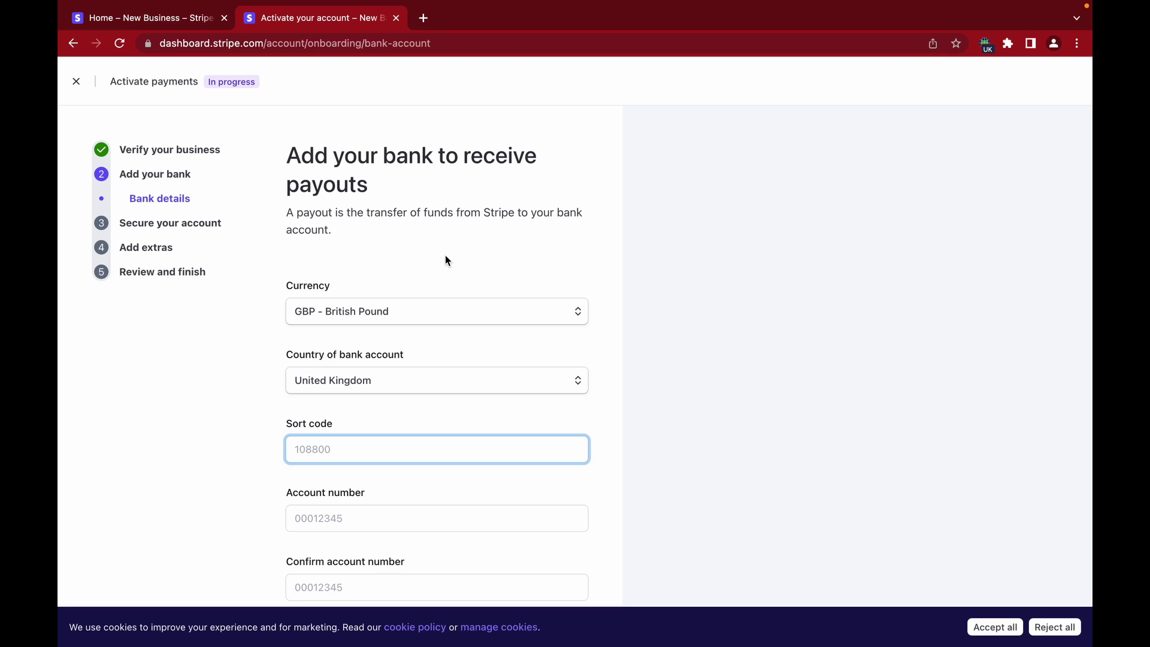
Step: Review the sort code and account number fields, then choose authenticator-app two-step authentication
scroll(445, 254, "down", 5)
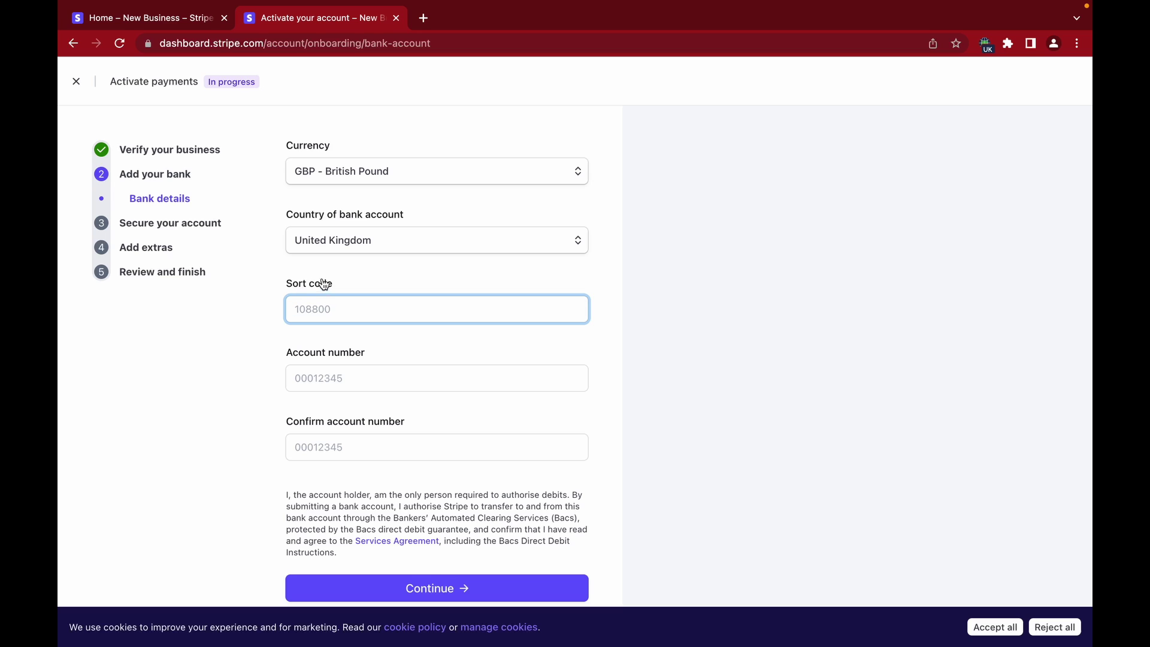
left_click(338, 284)
left_click_drag(339, 286, 280, 288)
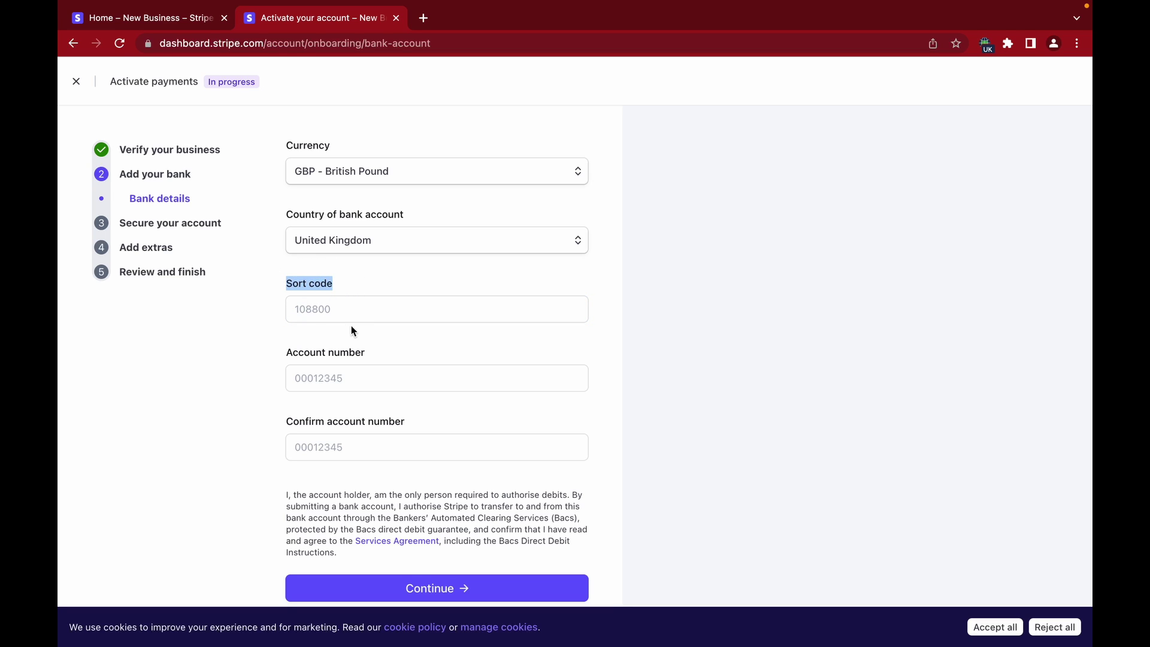
left_click_drag(370, 352, 282, 352)
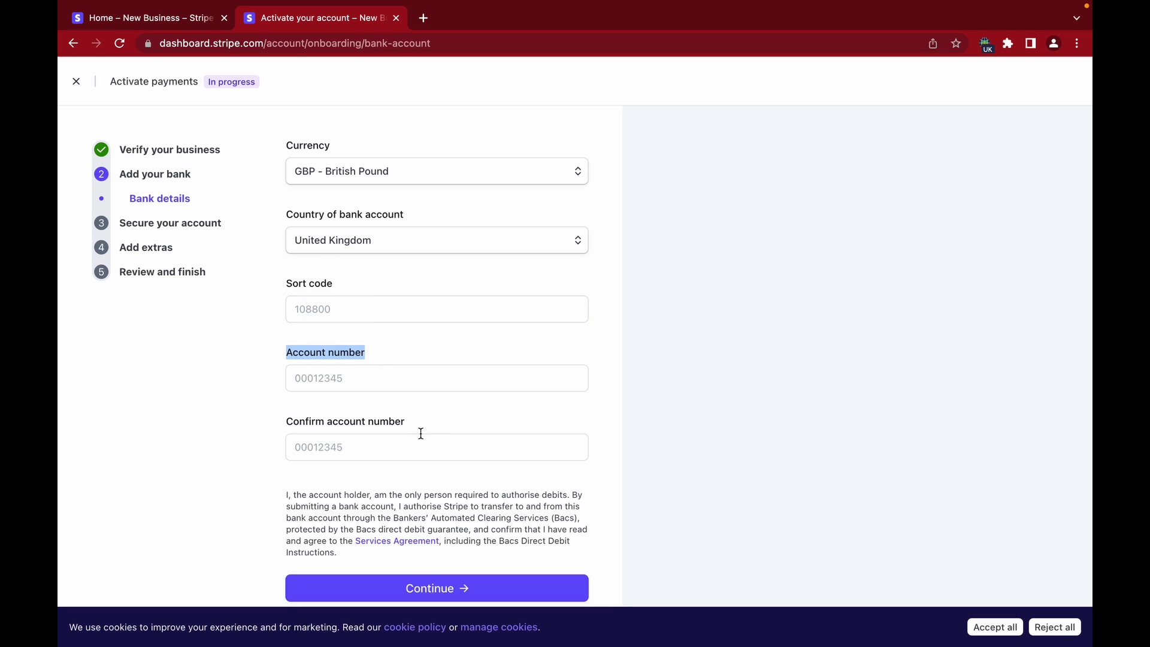
left_click(397, 427)
left_click(296, 431)
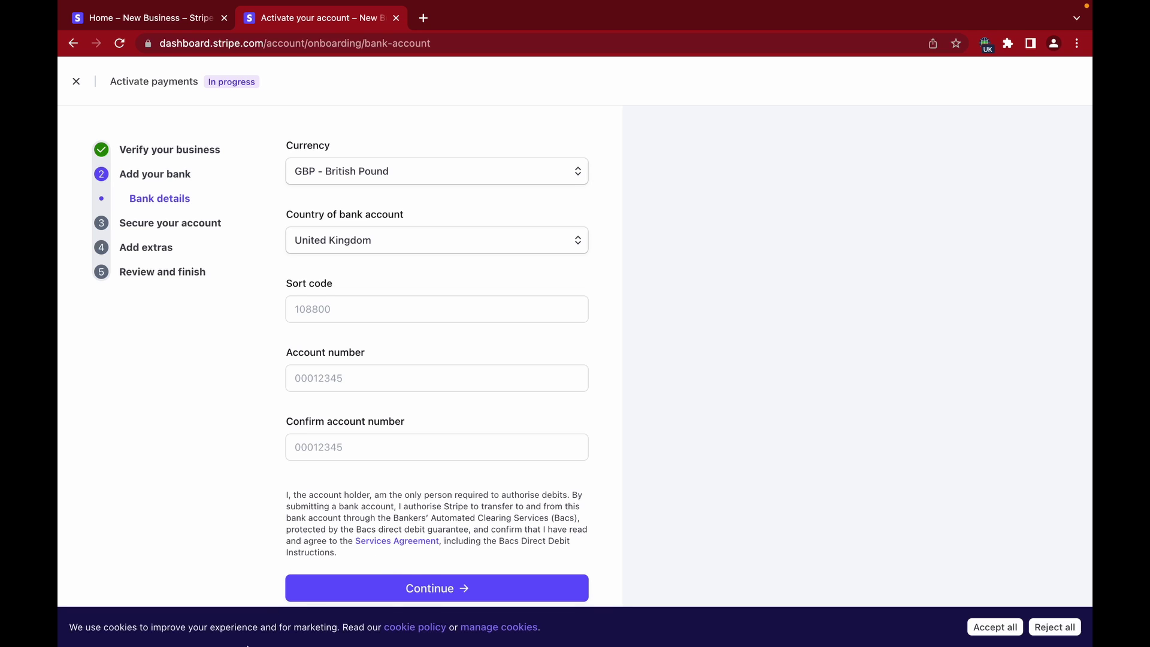
mouse_move(252, 636)
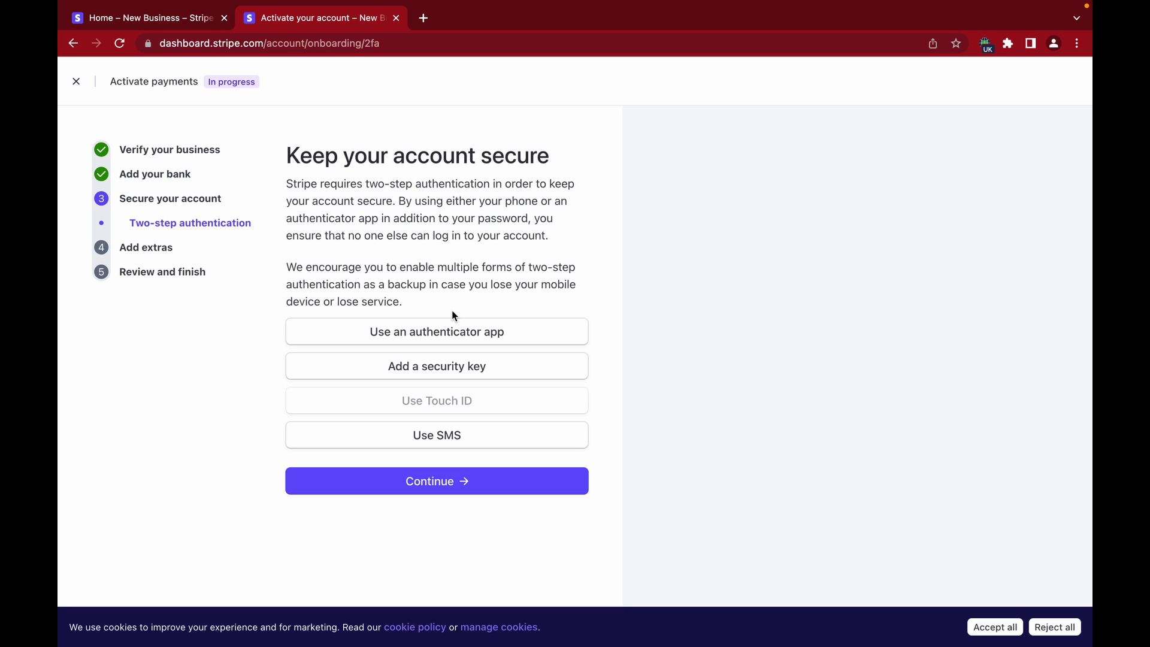
left_click(483, 342)
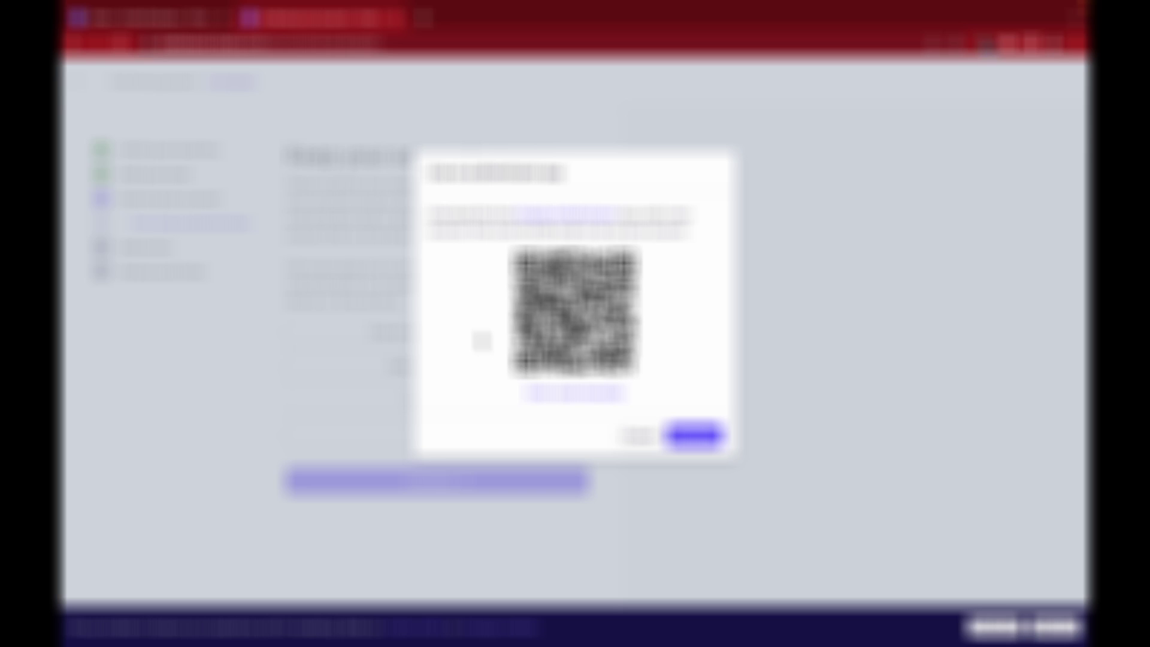
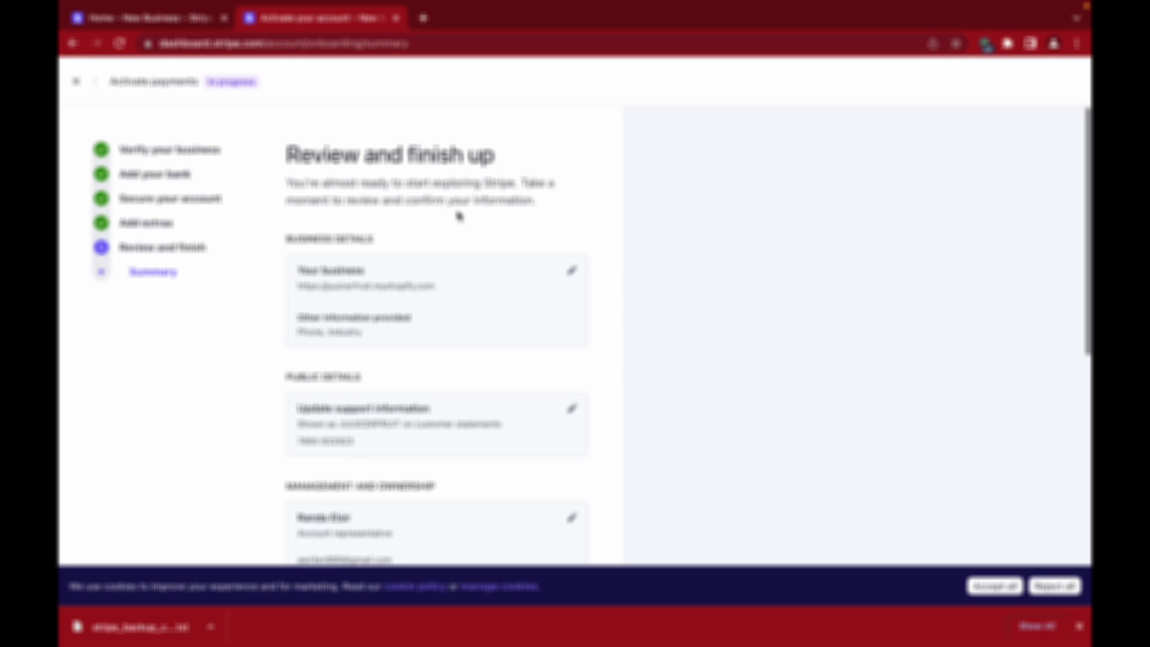
Step: Agree to and submit the activation details at the bottom of the Review and finish up page
scroll(459, 215, "down", 10)
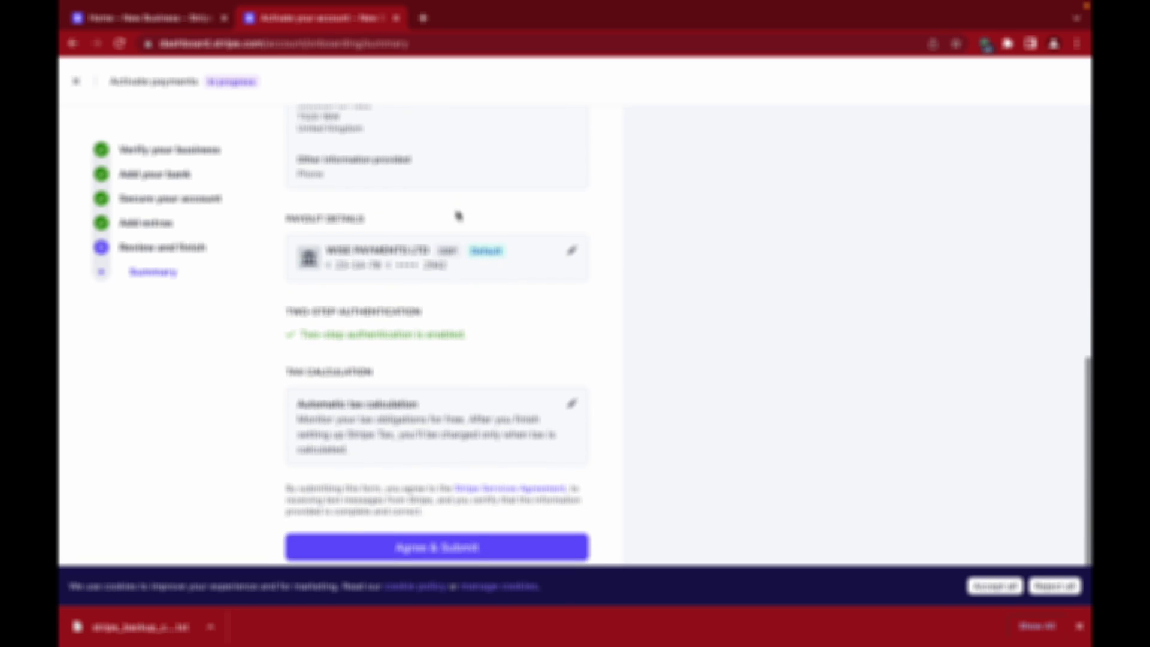
left_click(420, 551)
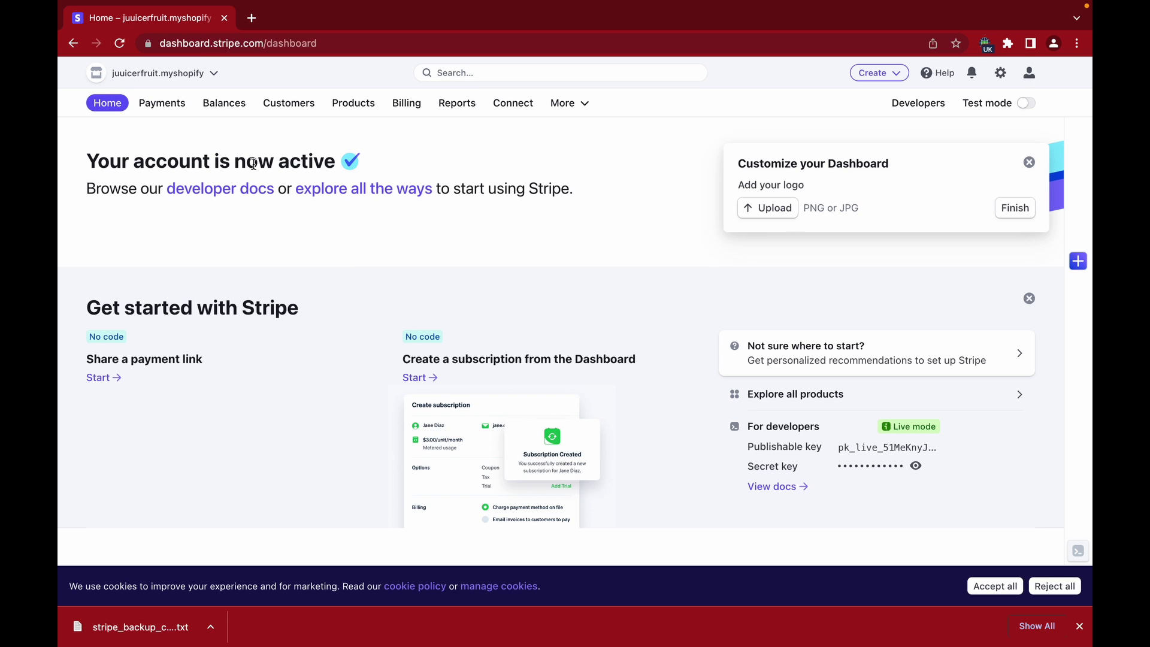
Step: Highlight the 'Your account is now active' heading, then go to the account settings
triple_click(295, 165)
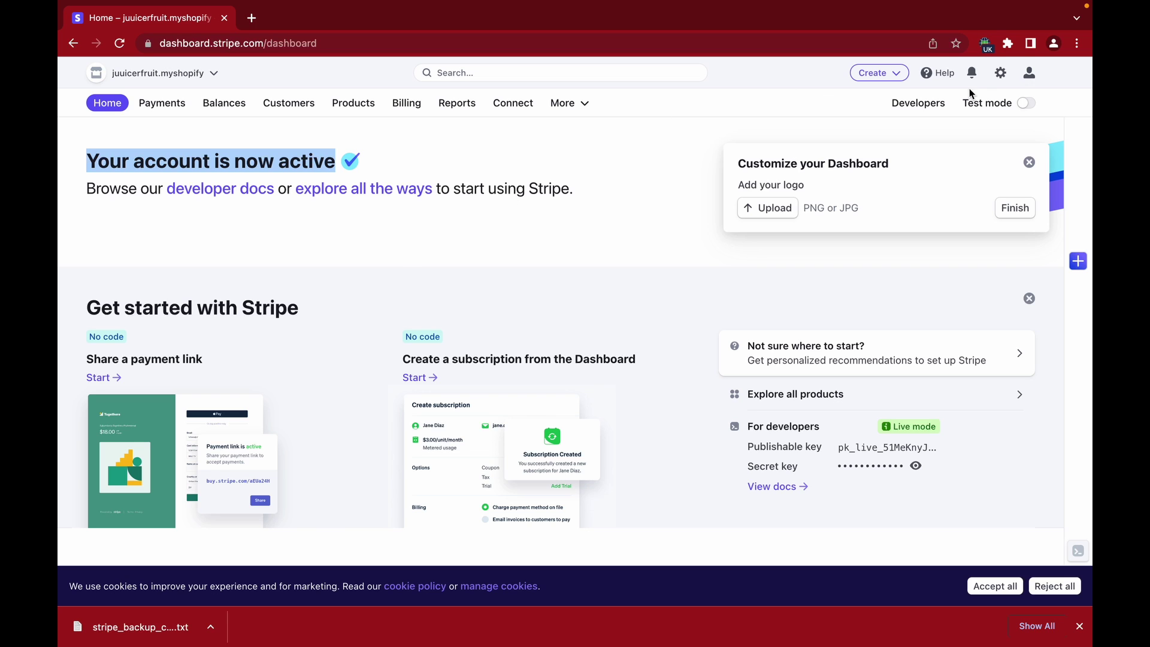
left_click(1001, 72)
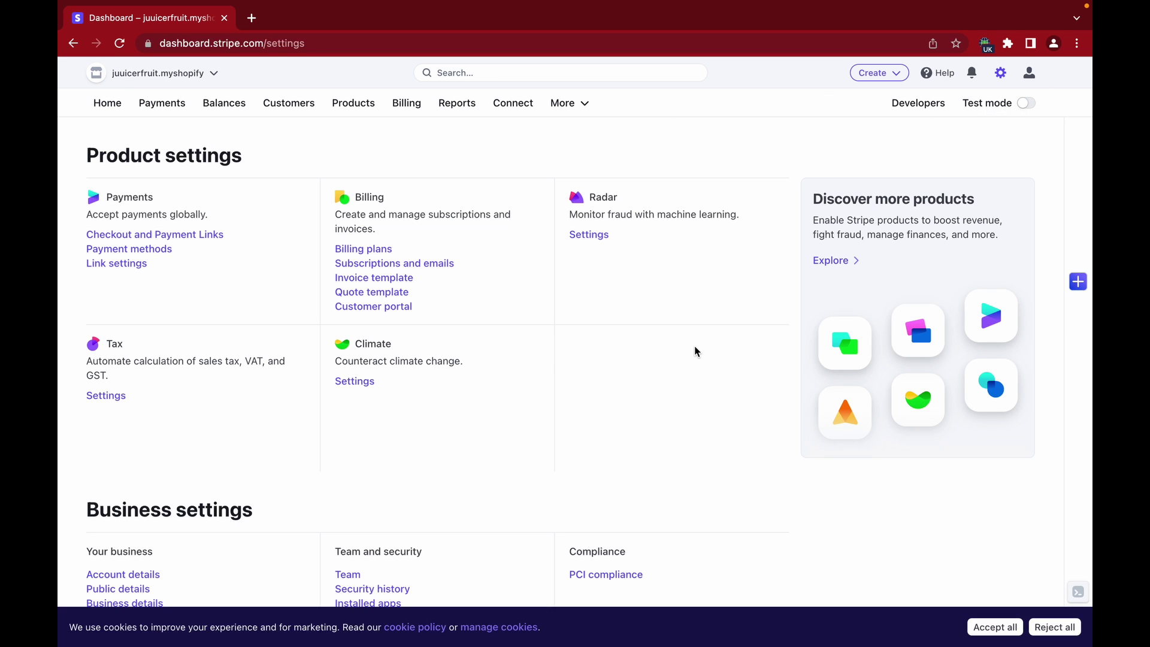
Step: Open Business details and start editing the account representative to verify their ID
scroll(695, 347, "down", 3)
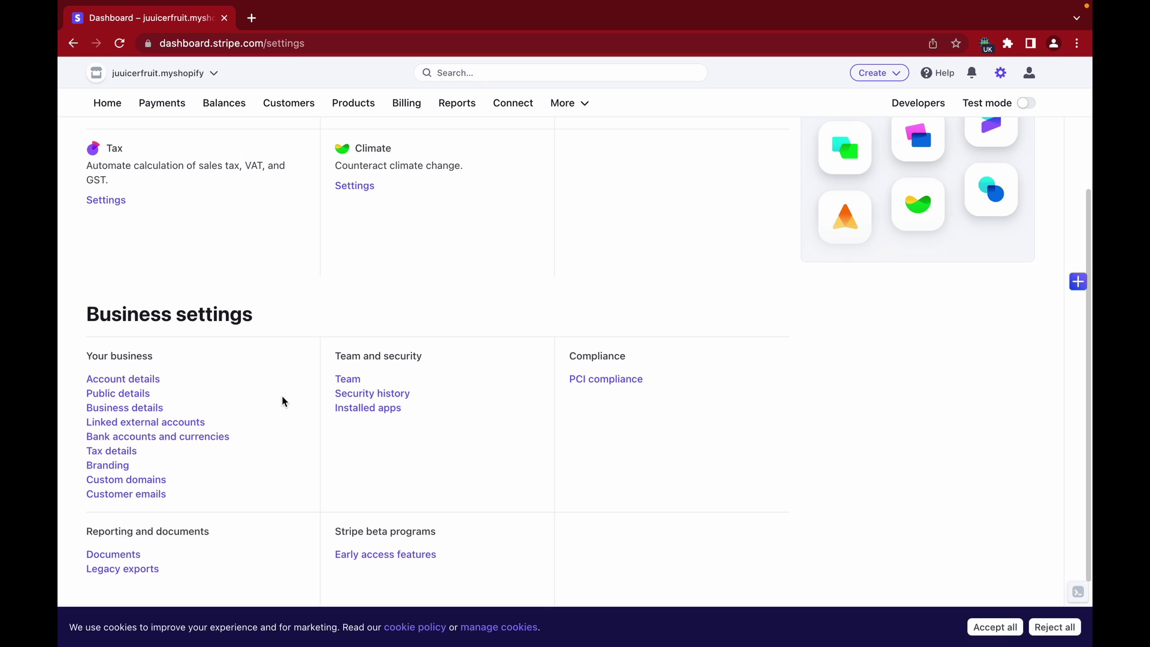
left_click(134, 409)
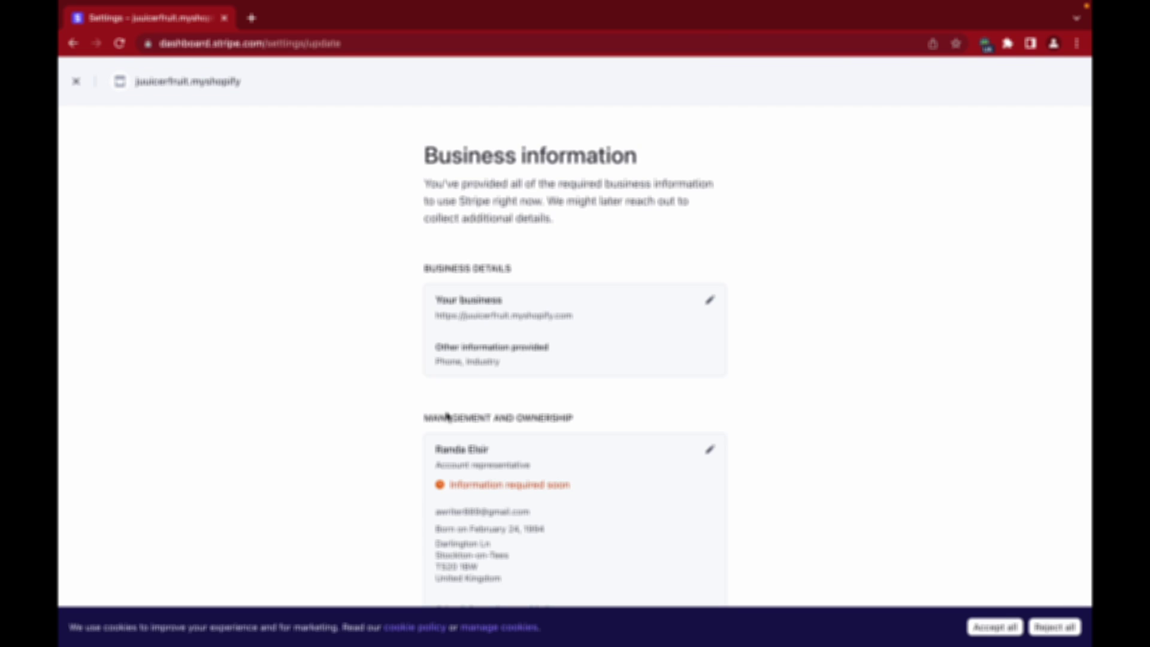
scroll(446, 415, "down", 1)
scroll(442, 419, "up", 1)
scroll(819, 385, "down", 2)
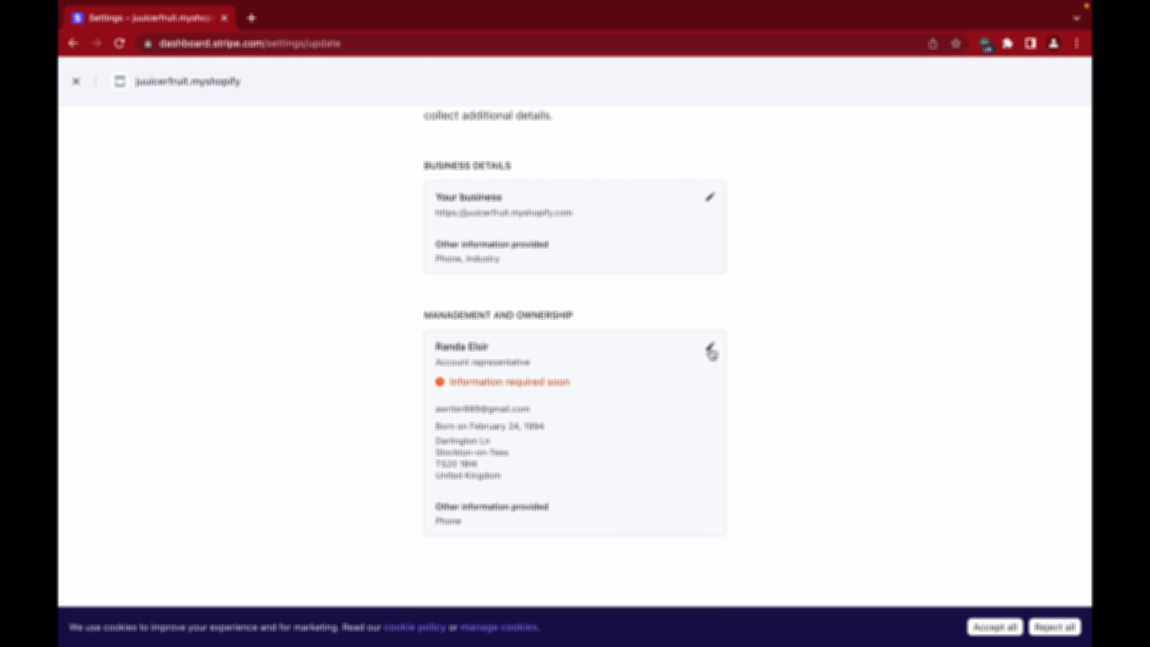
left_click(710, 347)
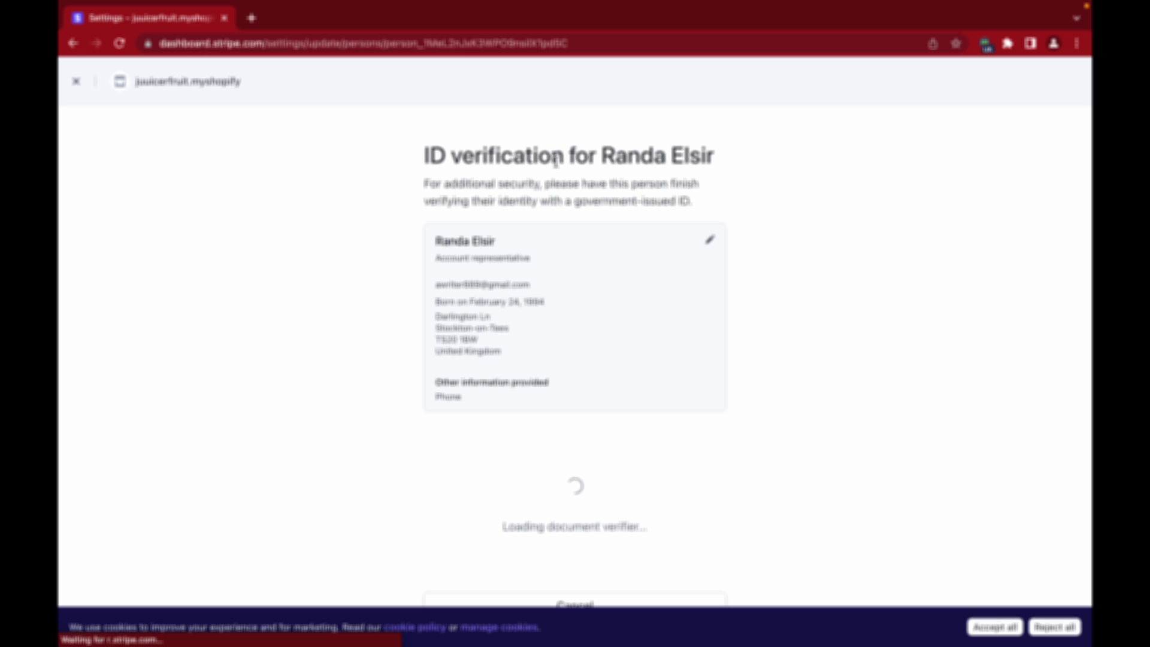
Step: Choose ID verification by file upload with Passport as the document type, then pick the front image
scroll(557, 164, "down", 3)
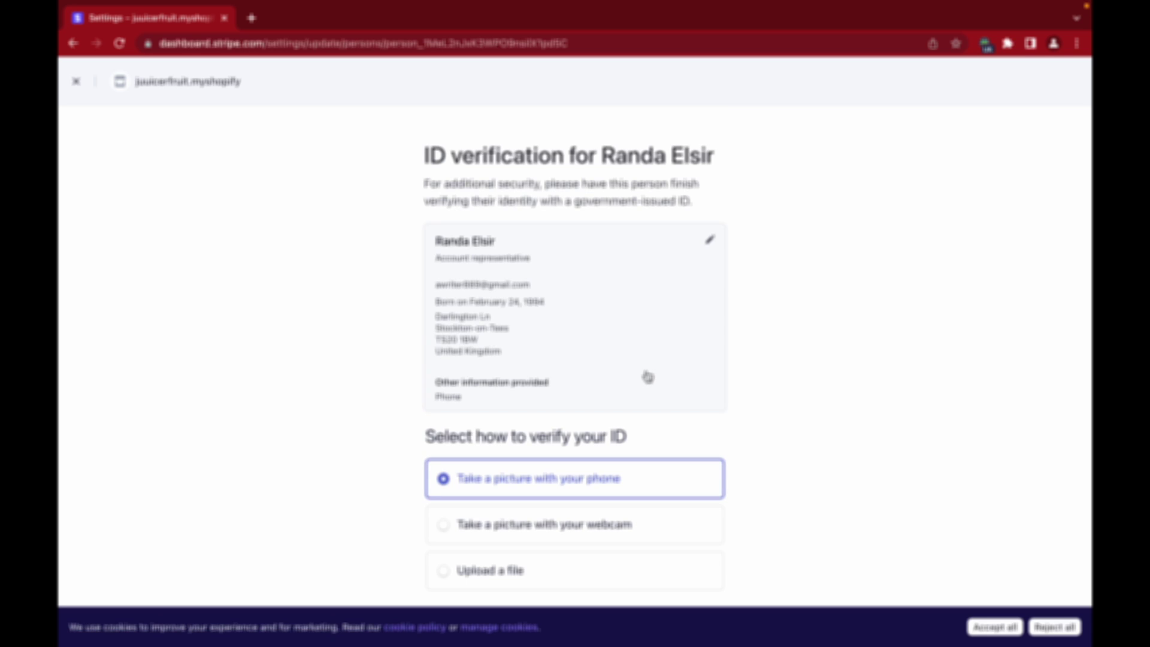
scroll(817, 423, "down", 3)
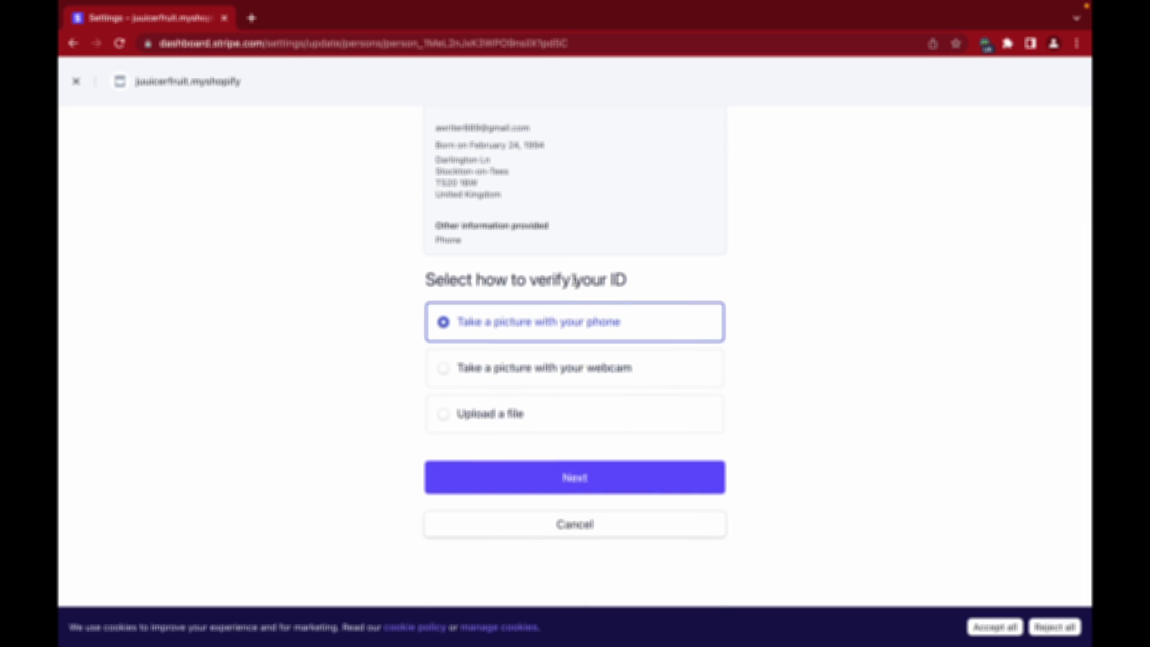
scroll(573, 280, "down", 1)
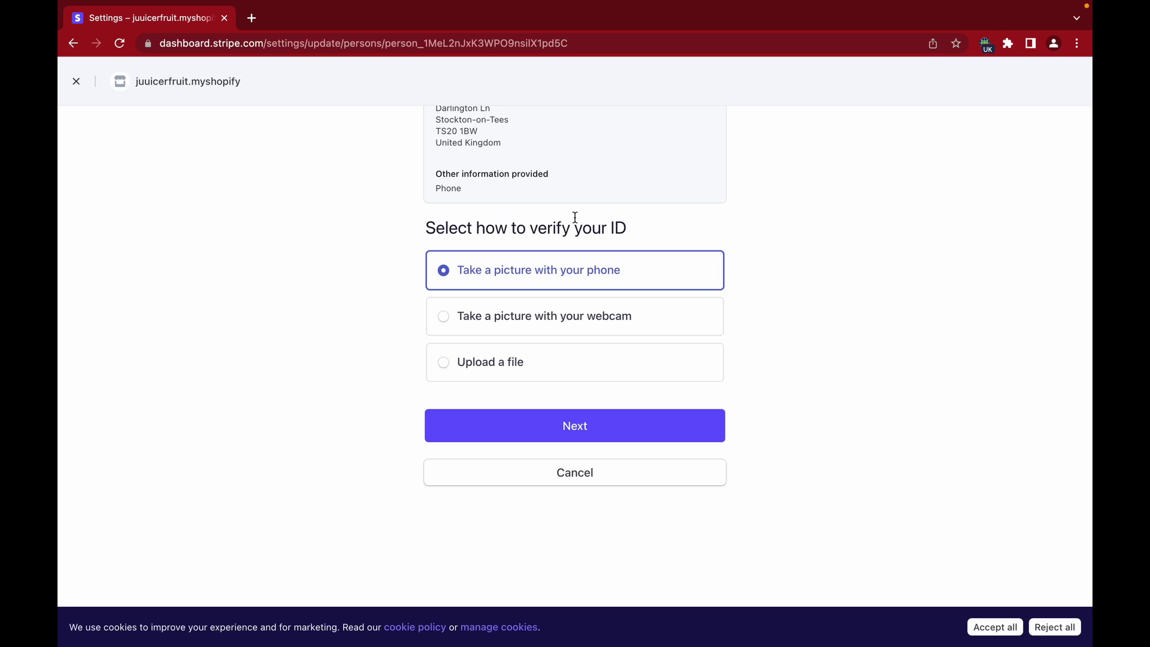
left_click(511, 364)
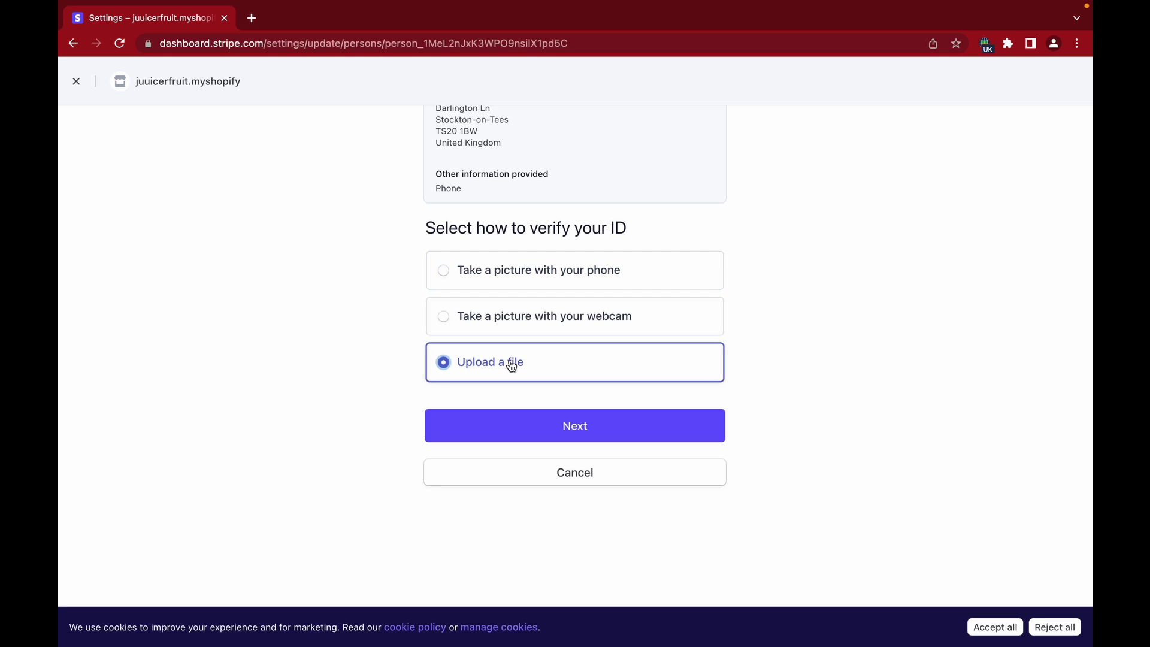
left_click(539, 432)
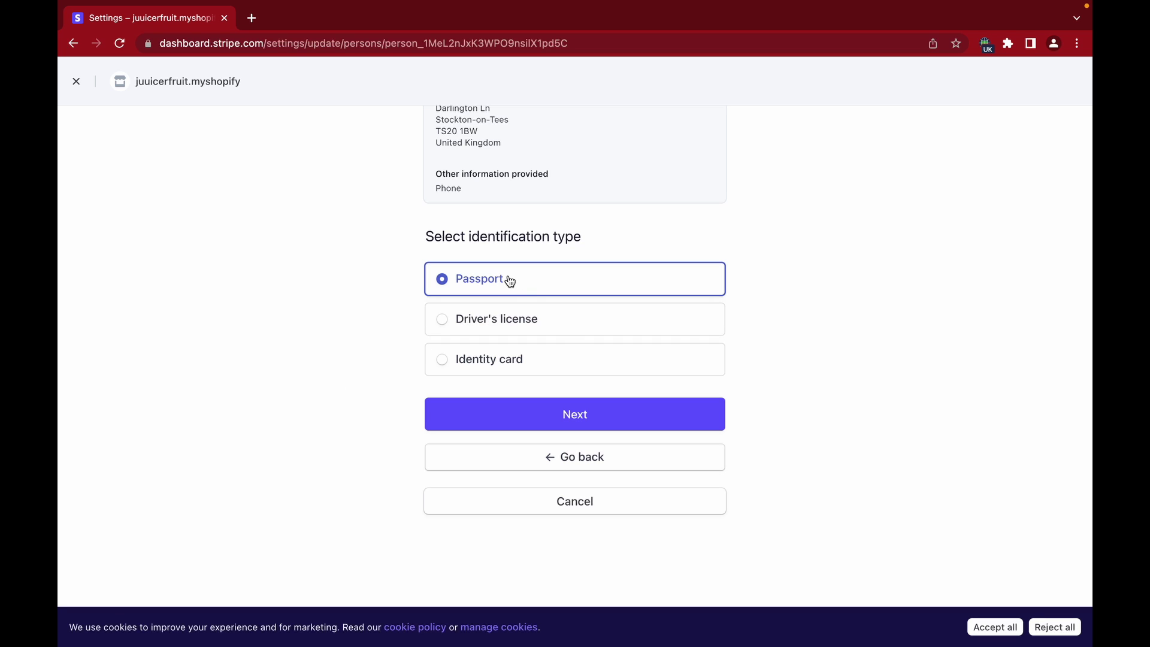
left_click(550, 413)
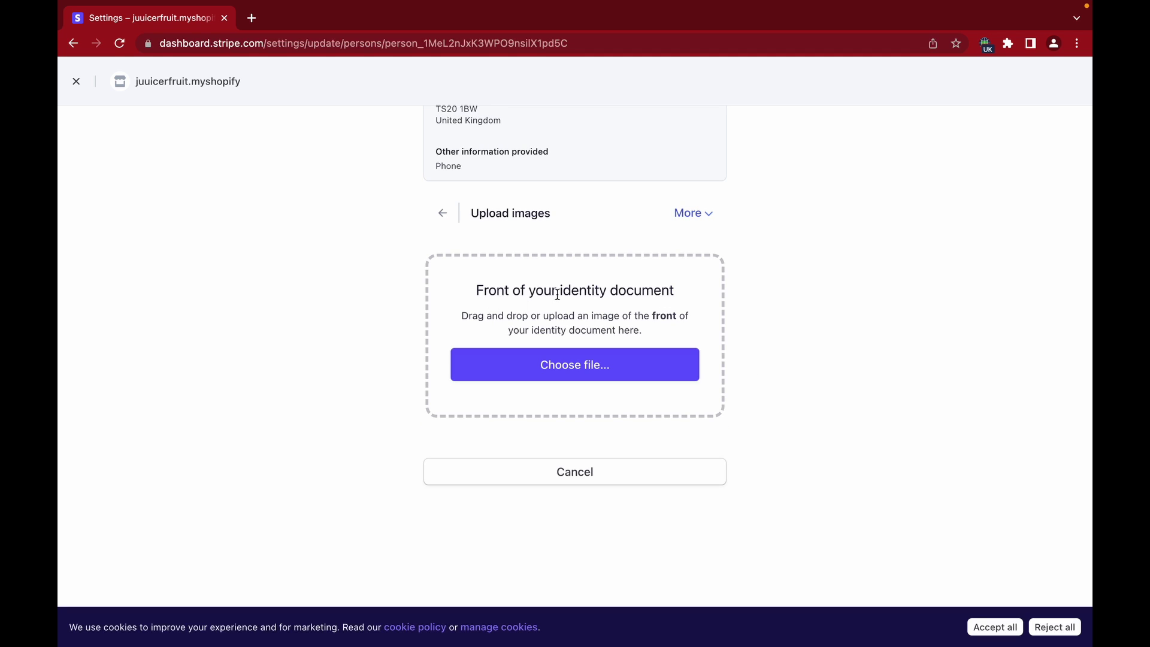
left_click(590, 371)
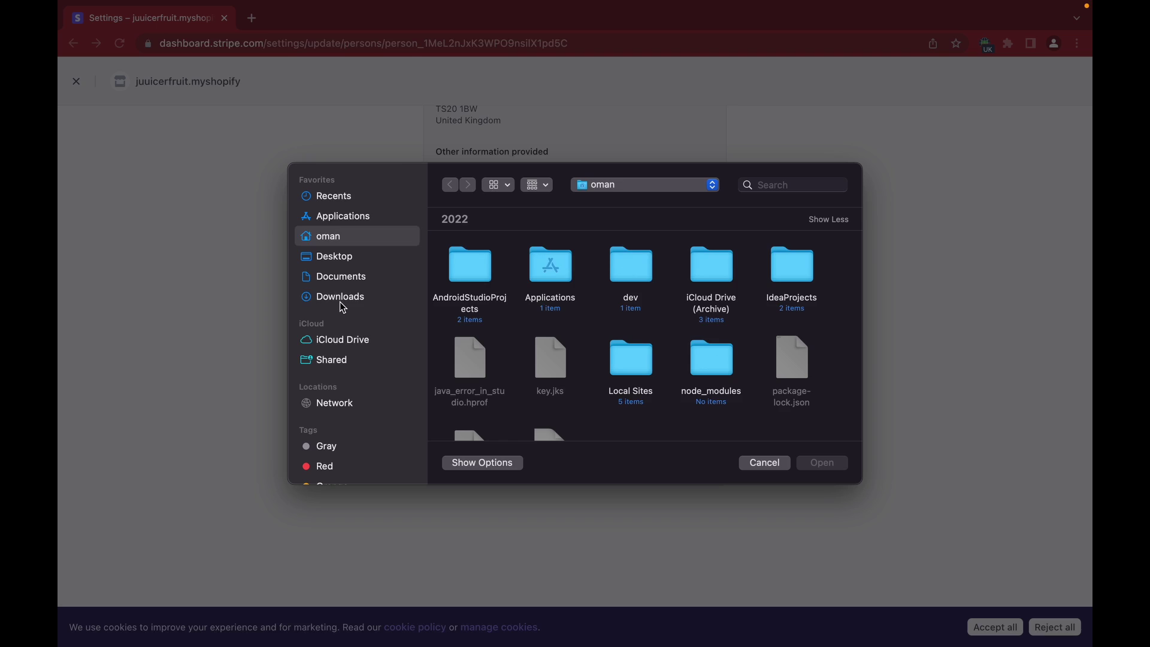
Step: Upload the passport JPEG from the Downloads folder as the document's front image
left_click(342, 300)
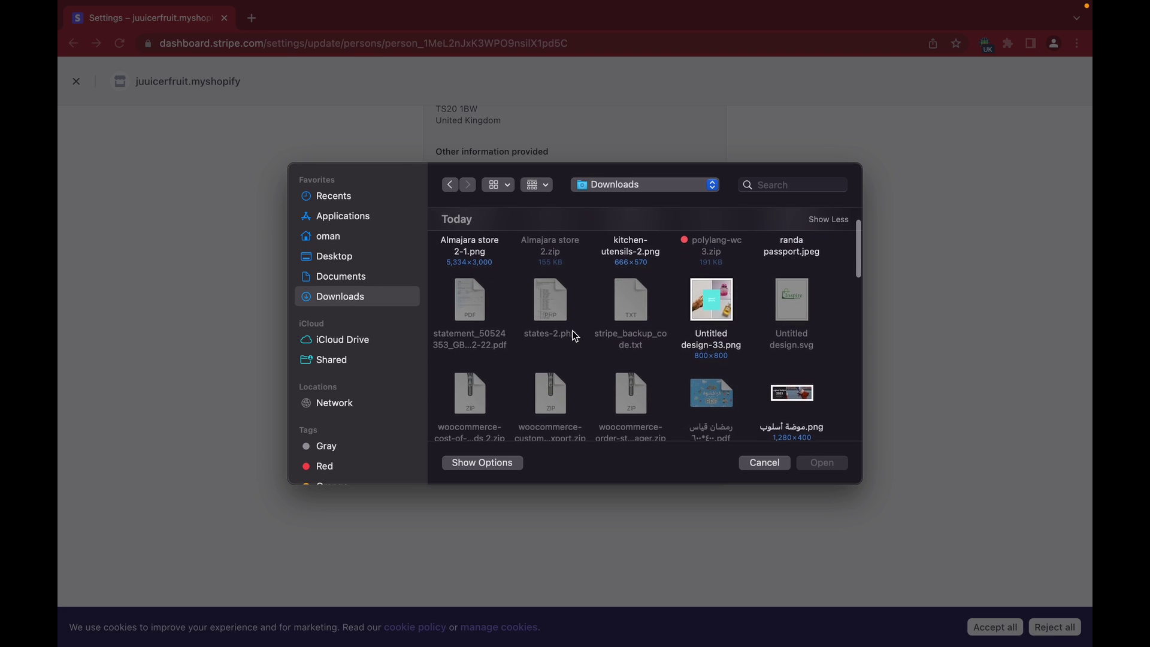
scroll(575, 335, "up", 2)
double_click(793, 267)
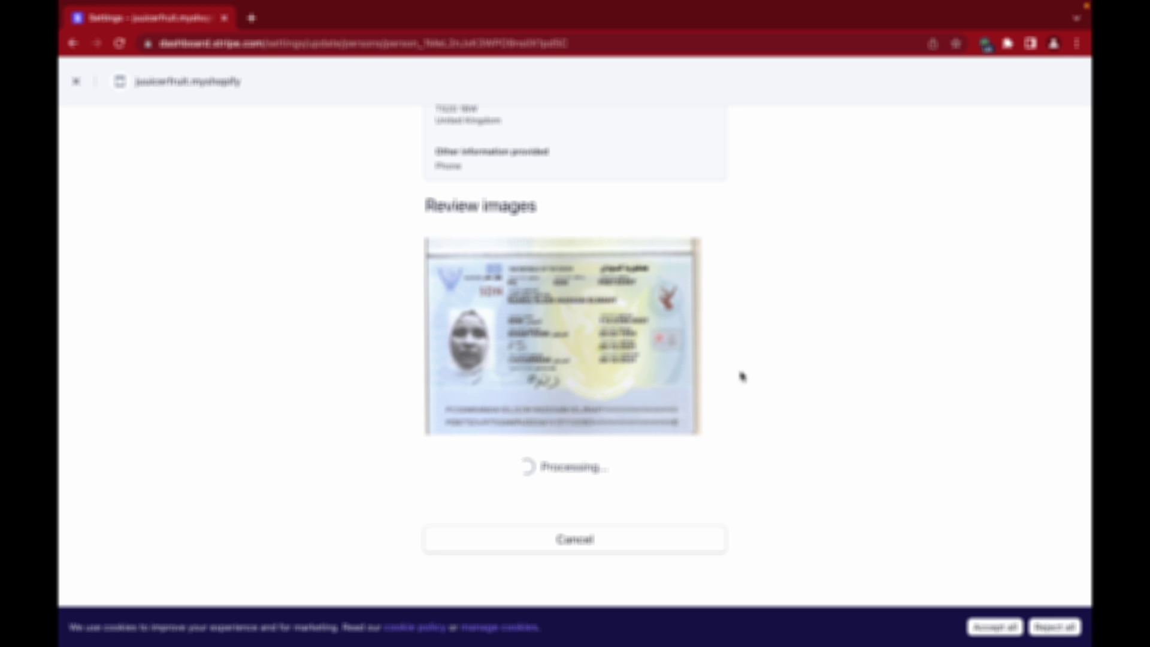
Step: Accept the uploaded passport image and close the business information page
scroll(827, 403, "down", 1)
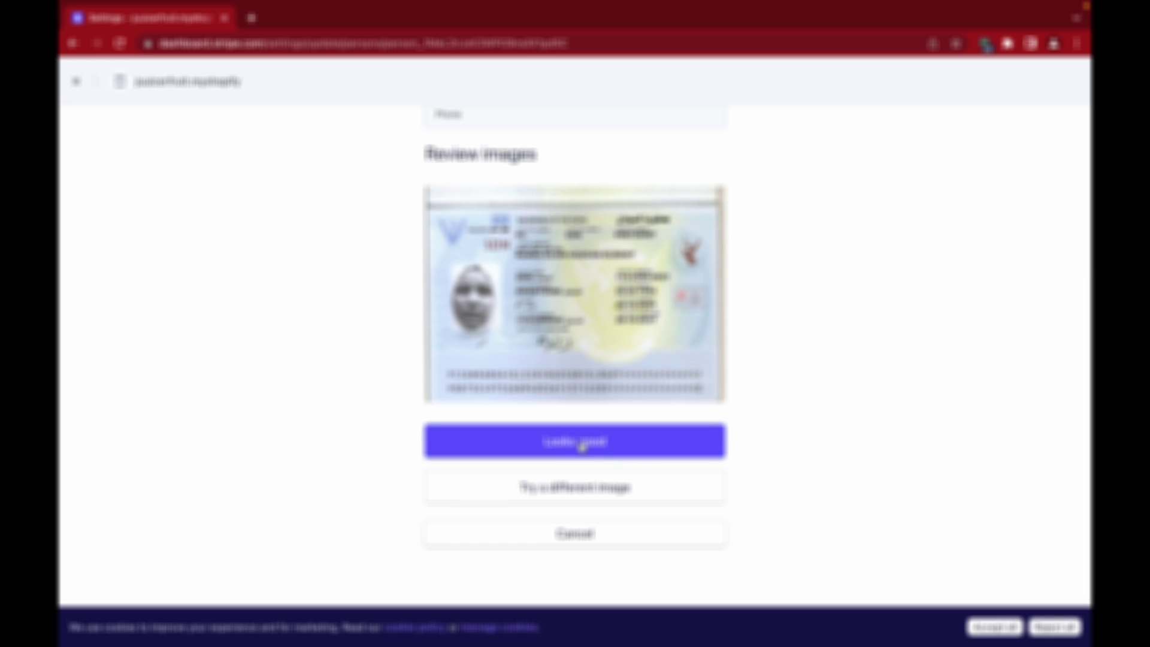
left_click(581, 445)
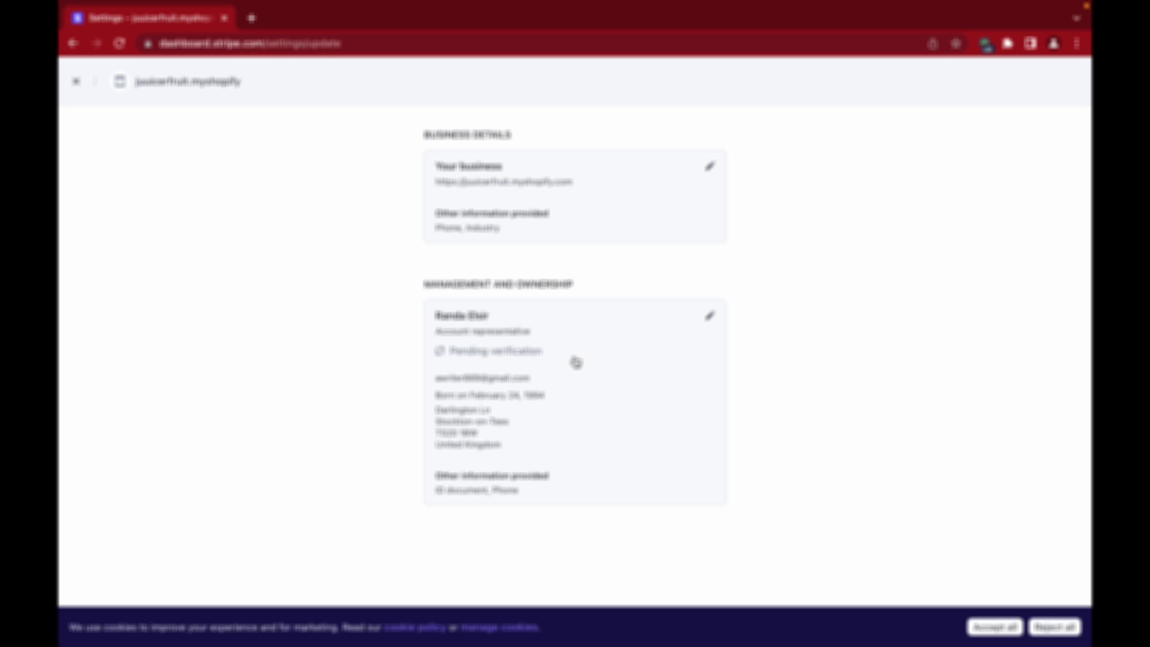
scroll(574, 368, "up", 3)
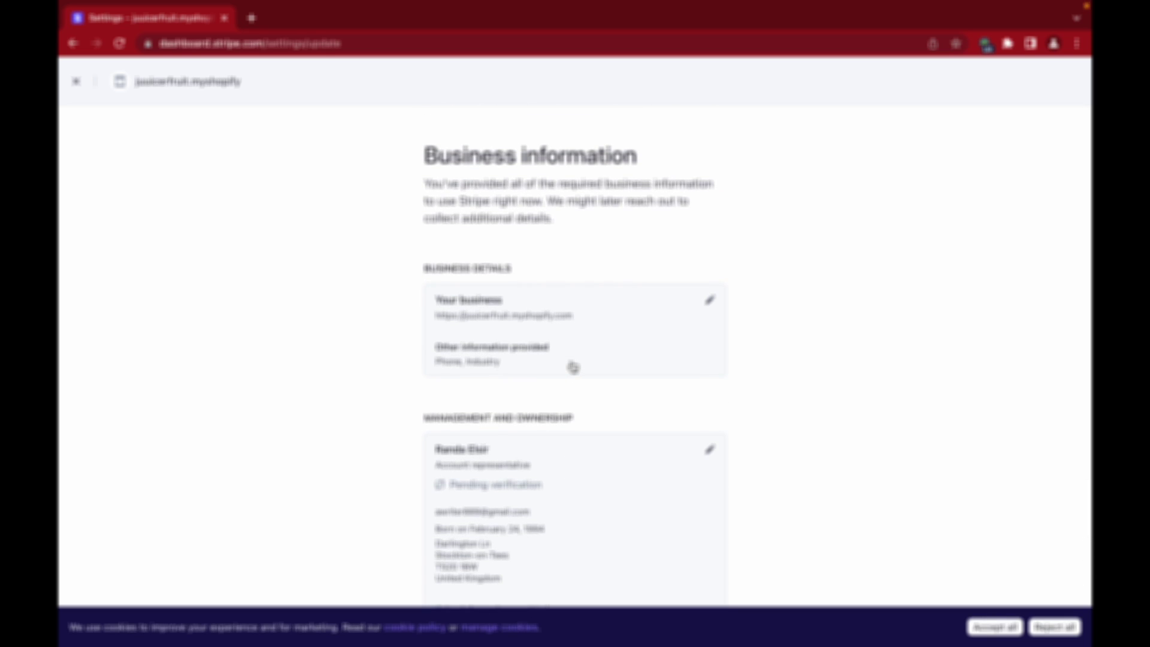
left_click(76, 82)
Step: Return to the Stripe Home dashboard, then switch to the Safari browser
left_click(99, 103)
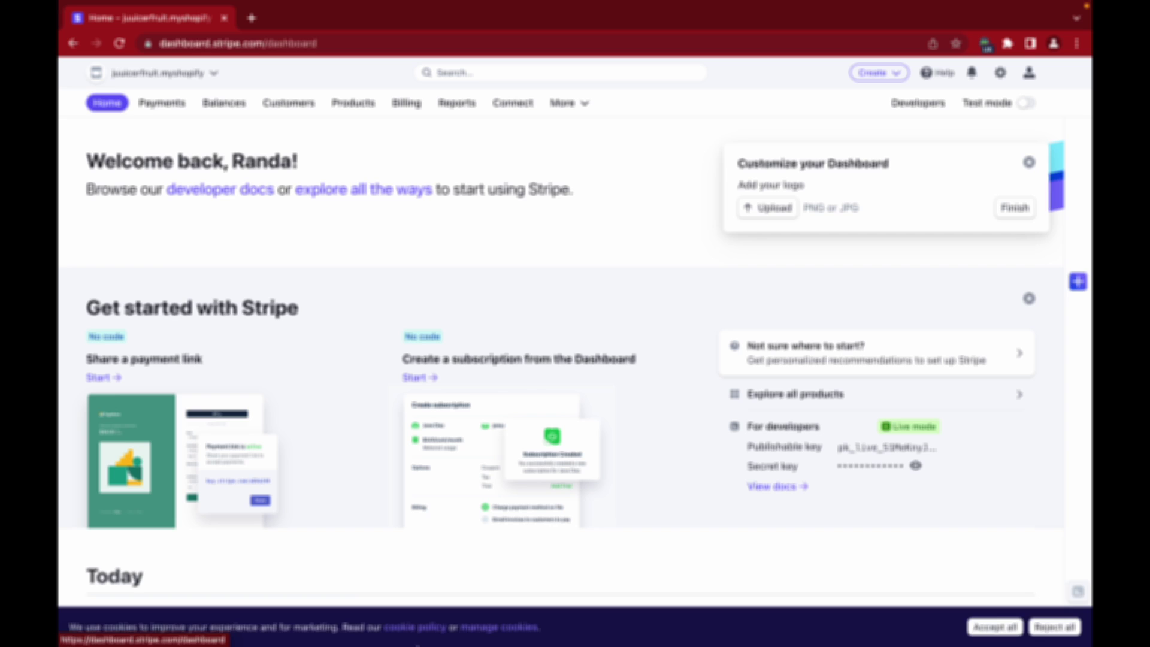
mouse_move(373, 631)
left_click(202, 632)
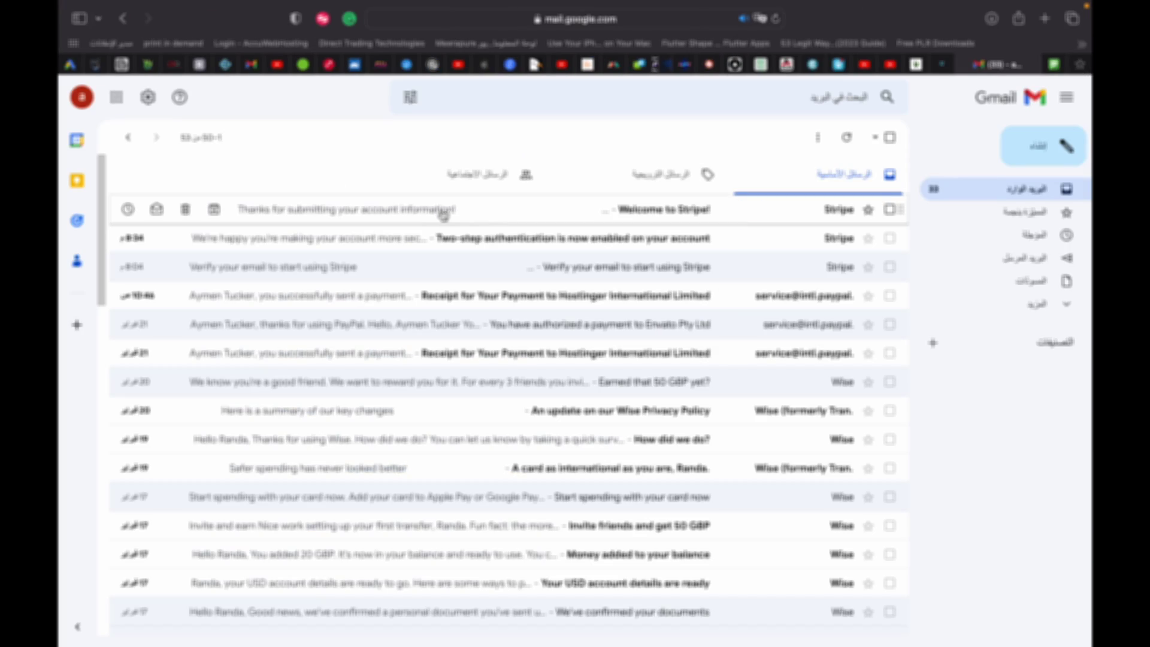
Step: Open the 'Welcome to Stripe!' email in the Gmail inbox
left_click(659, 215)
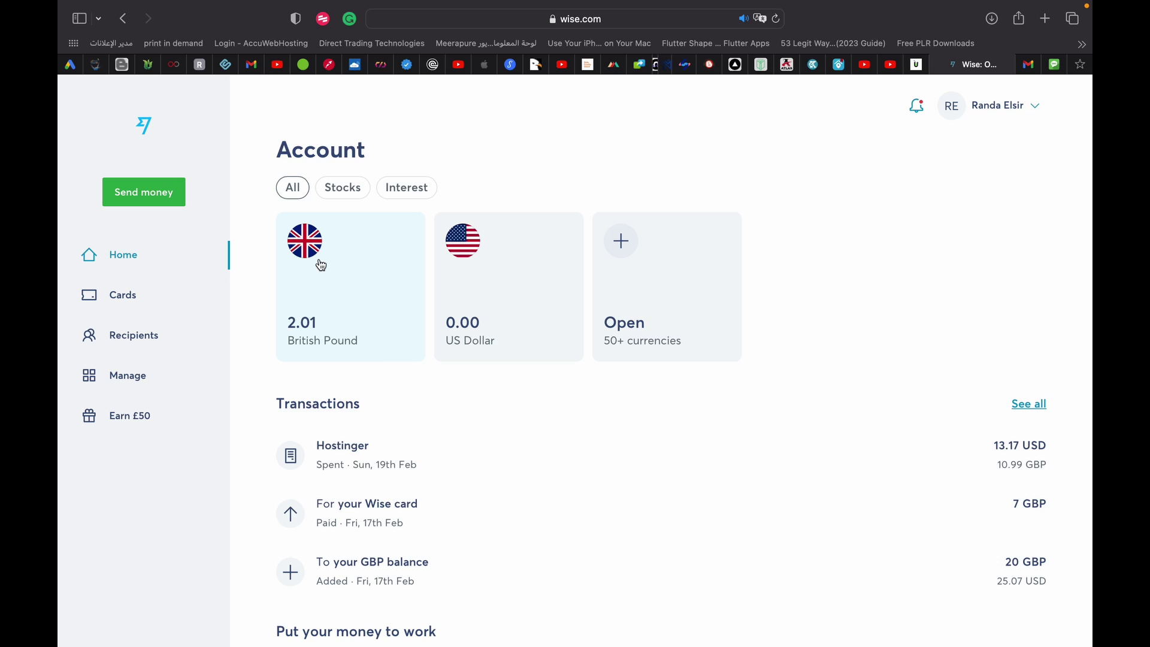
Step: Open the Statements page for the British Pound balance via its More menu
left_click(321, 265)
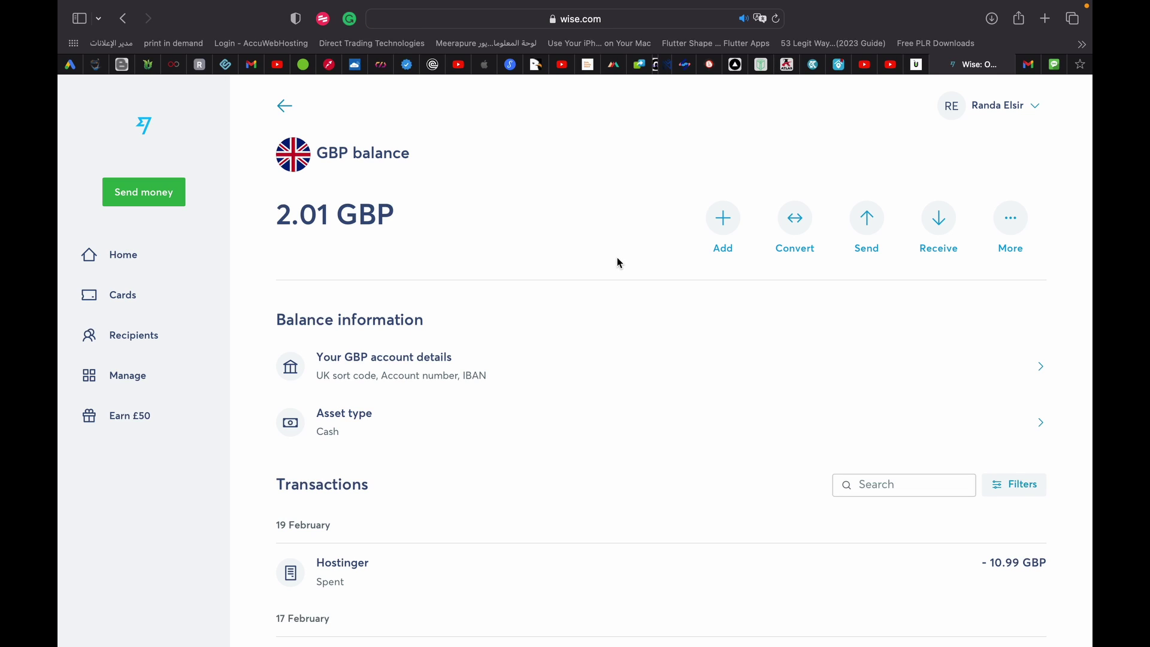
left_click(1011, 224)
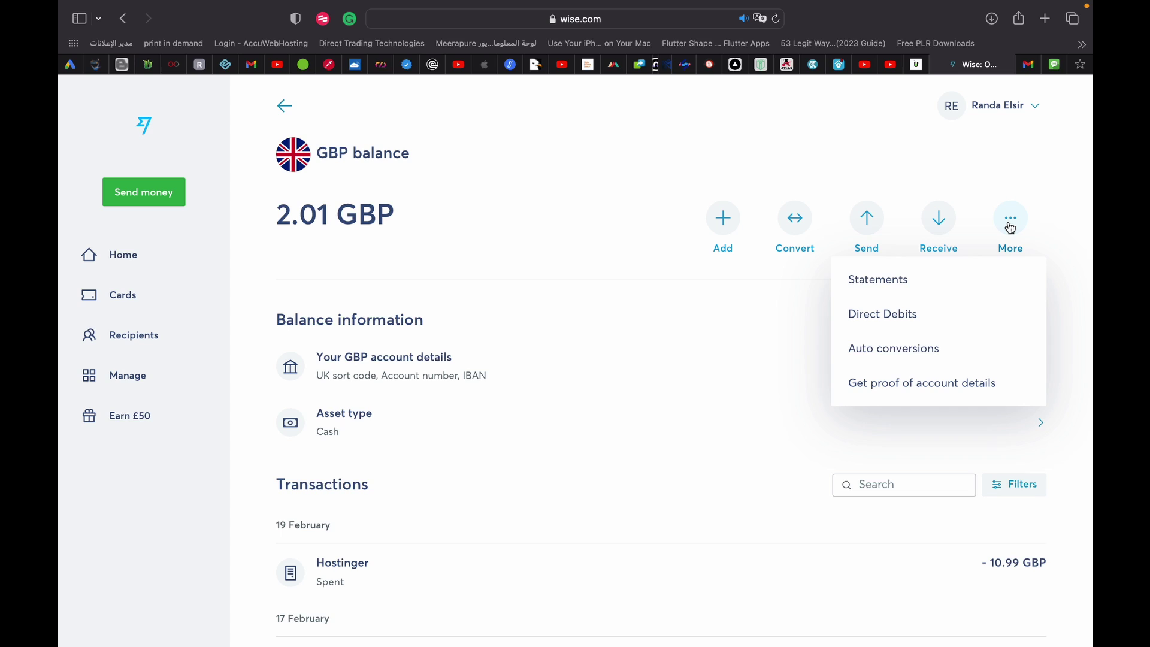
left_click(872, 286)
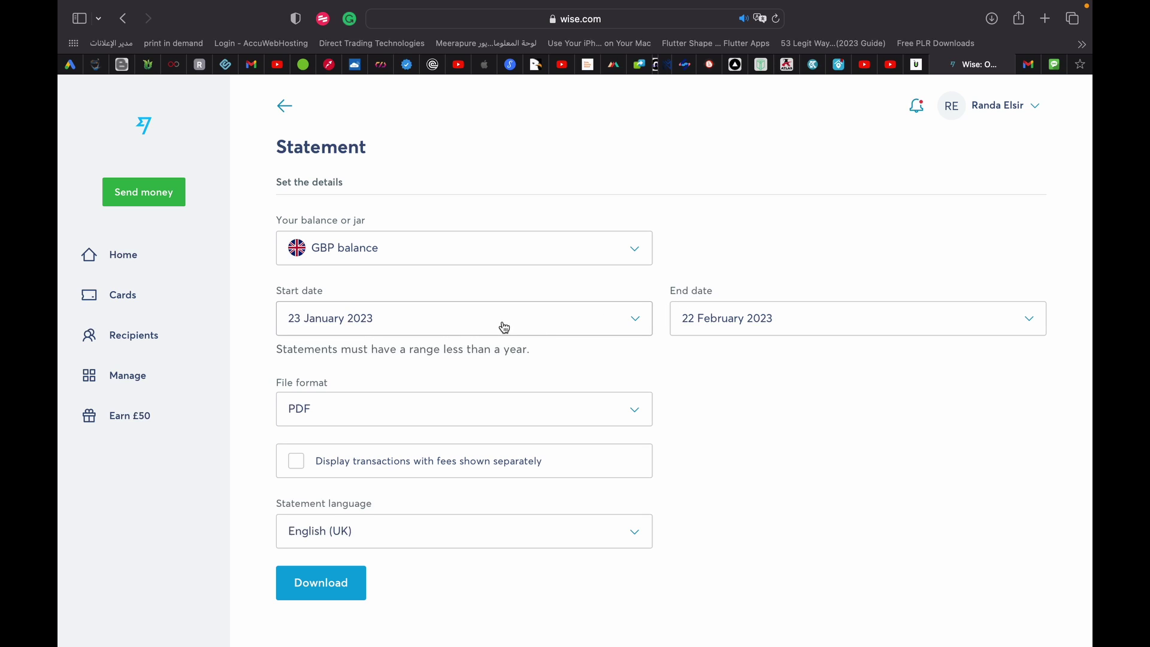
Step: Move the statement start date back to 23 December 2022 and request the download
left_click(504, 327)
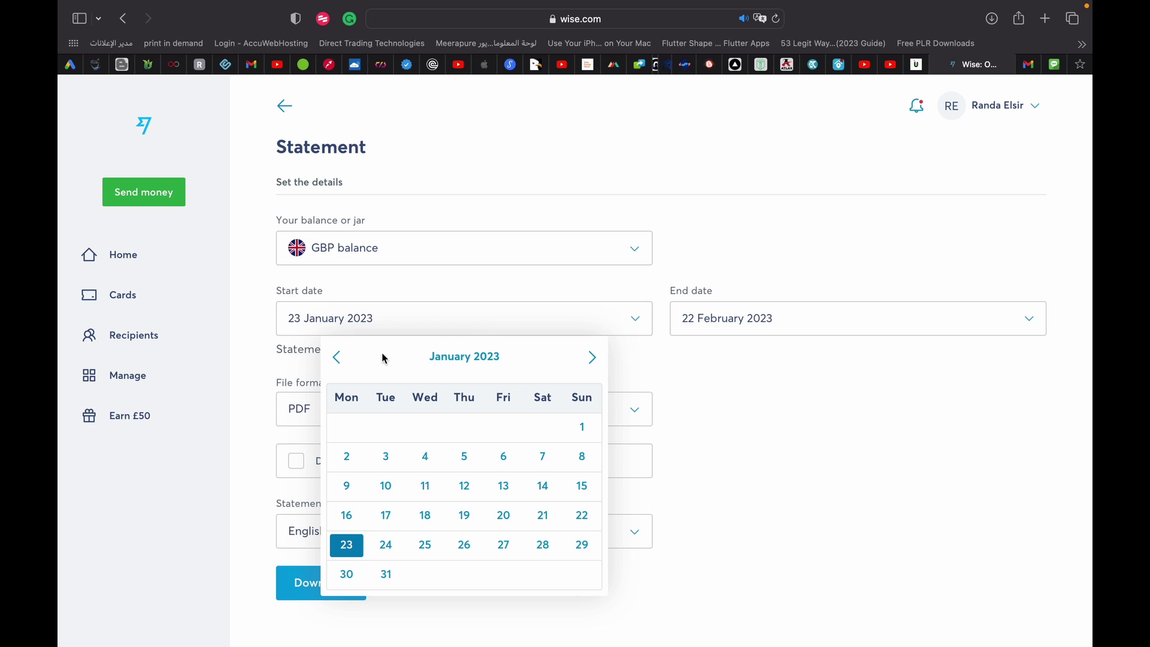
left_click(337, 359)
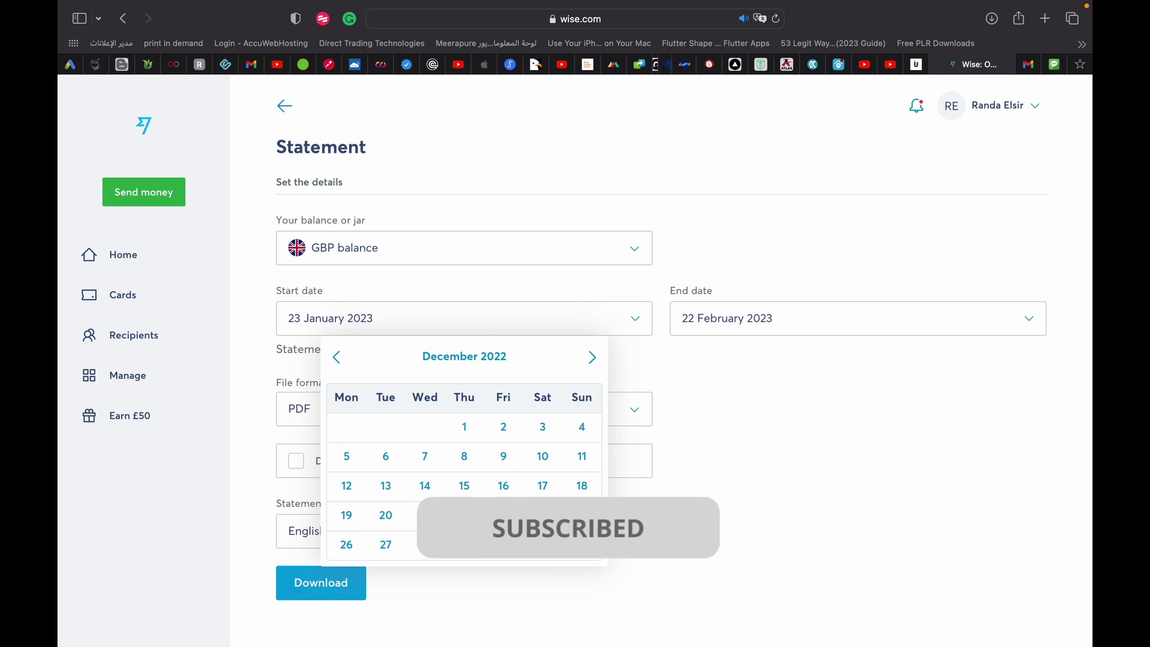
left_click(504, 515)
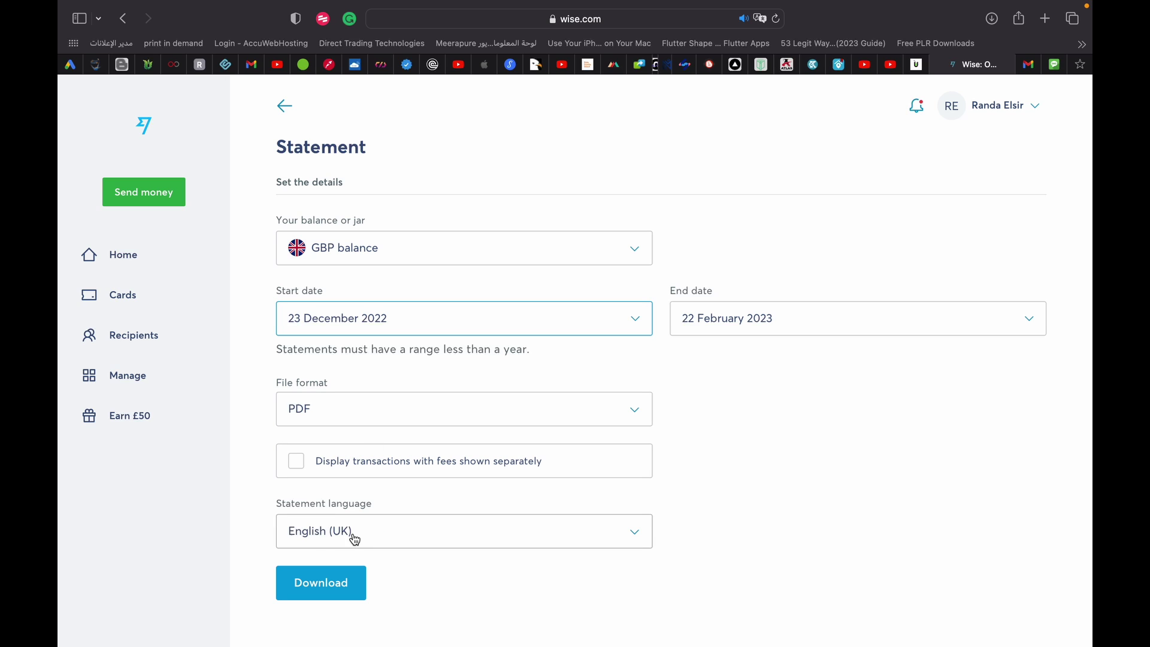
left_click(322, 582)
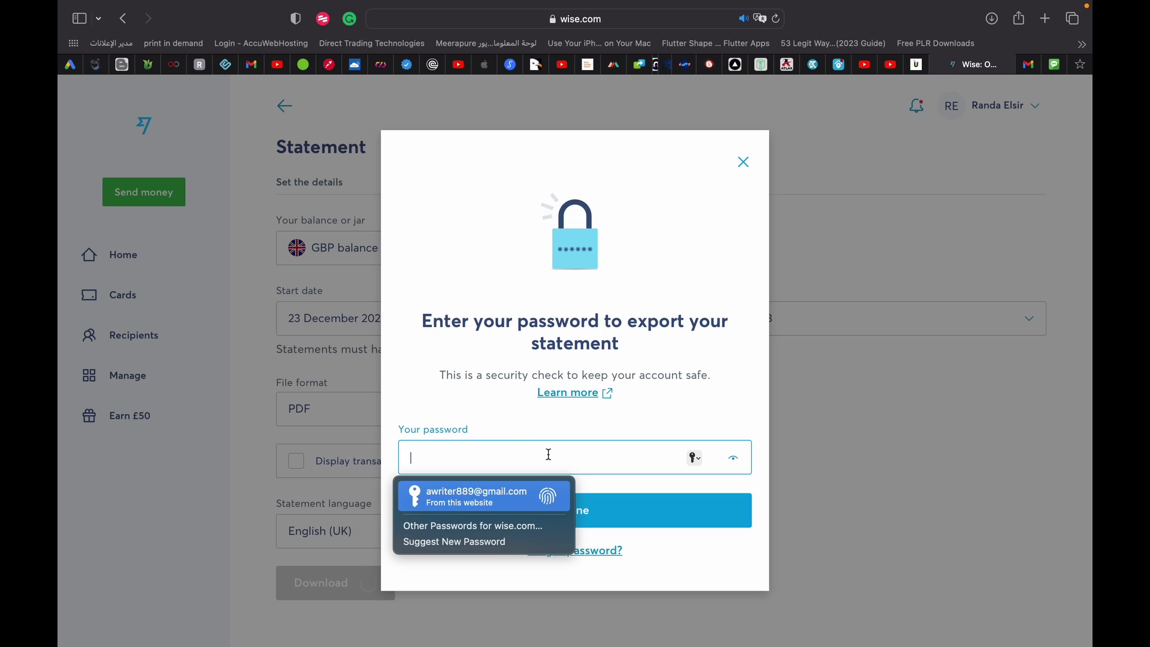
Step: Confirm the password check, allow the download, and open the GBP statement PDF from Downloads
key("Escape")
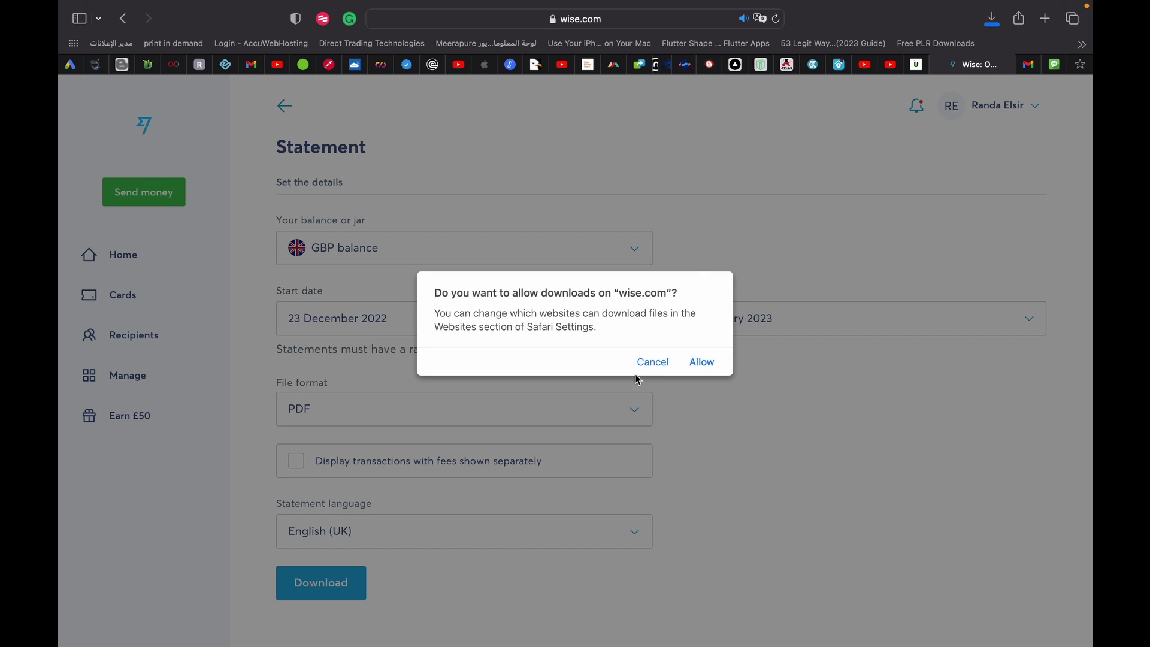
left_click(702, 362)
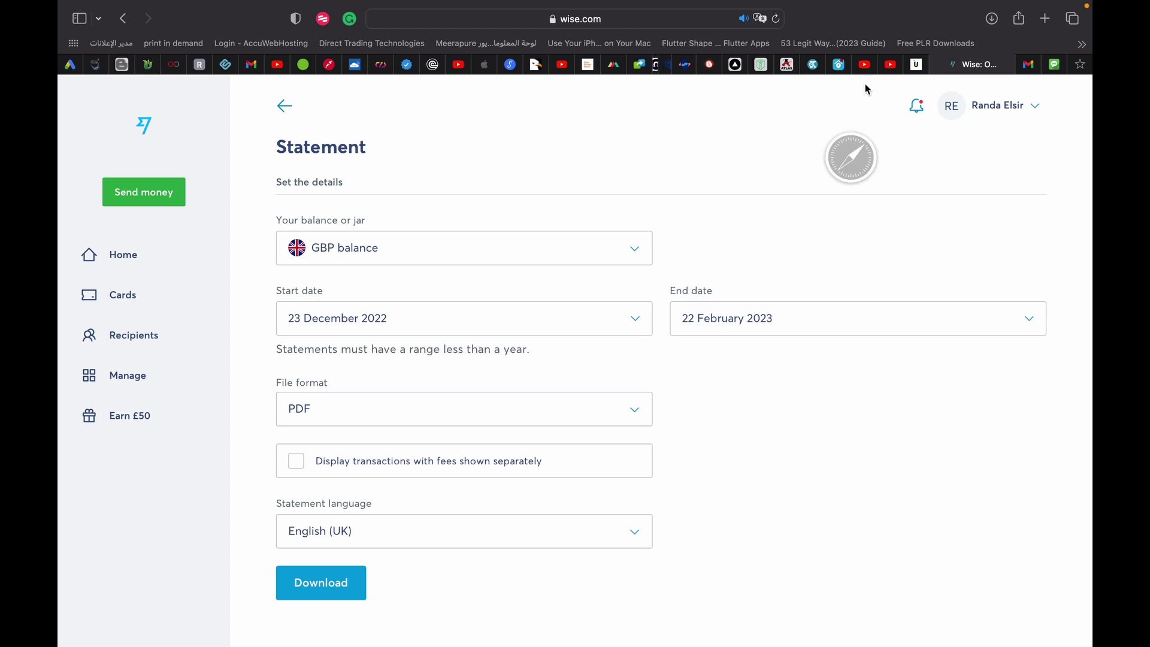
left_click(992, 19)
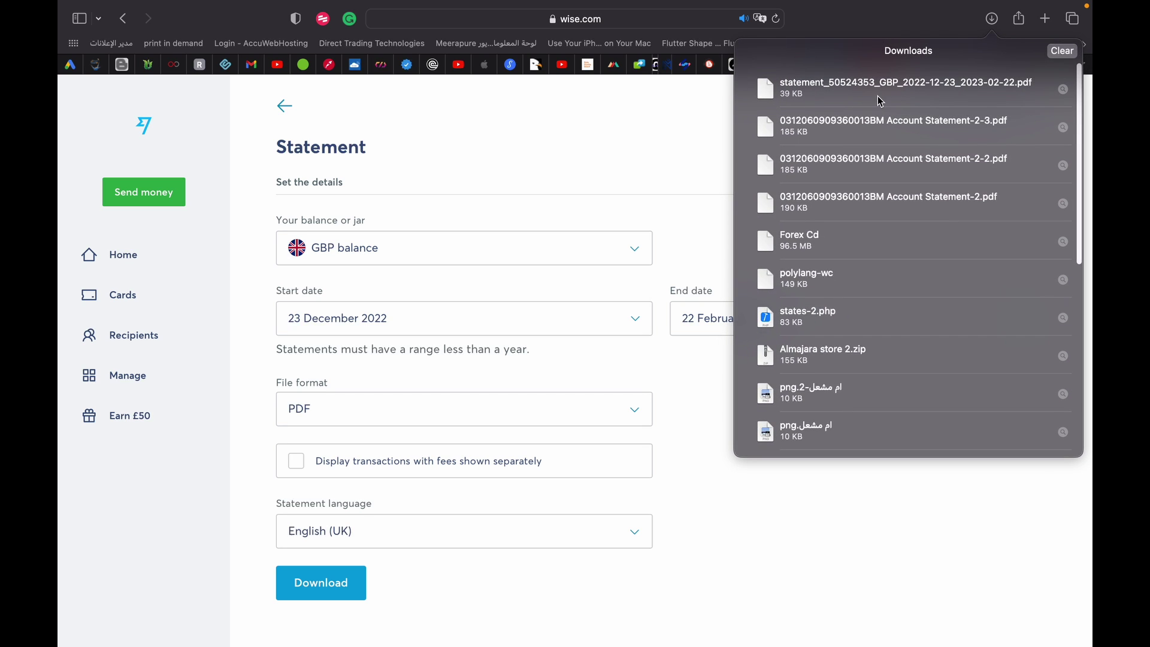
left_click(778, 410)
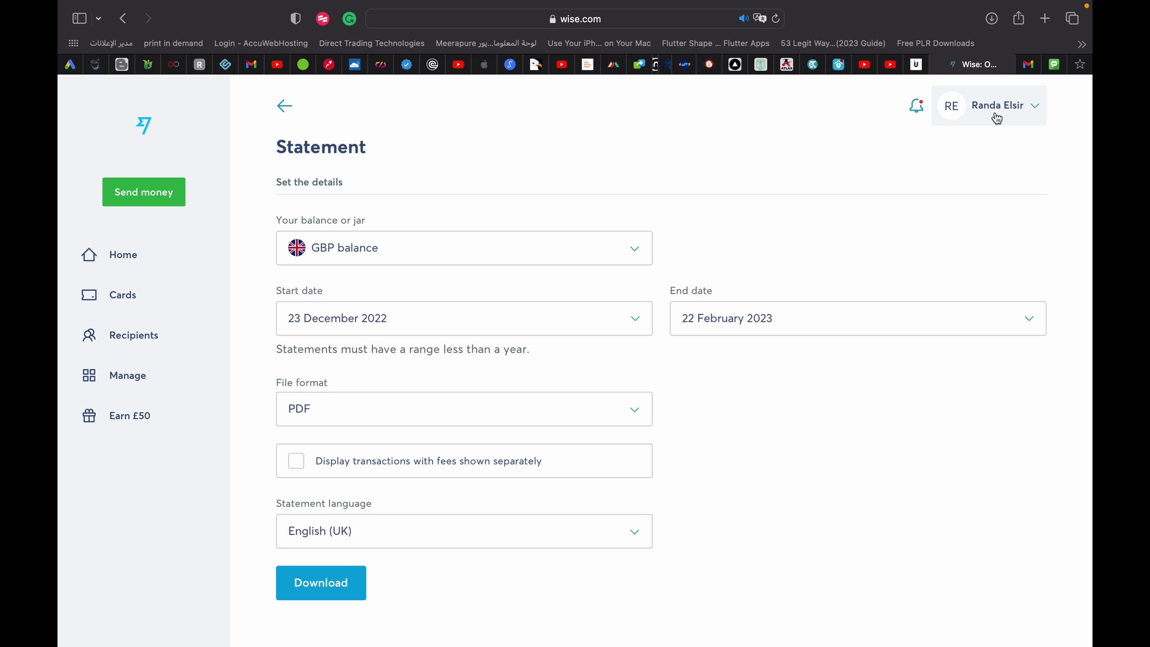
left_click(992, 19)
left_click(933, 101)
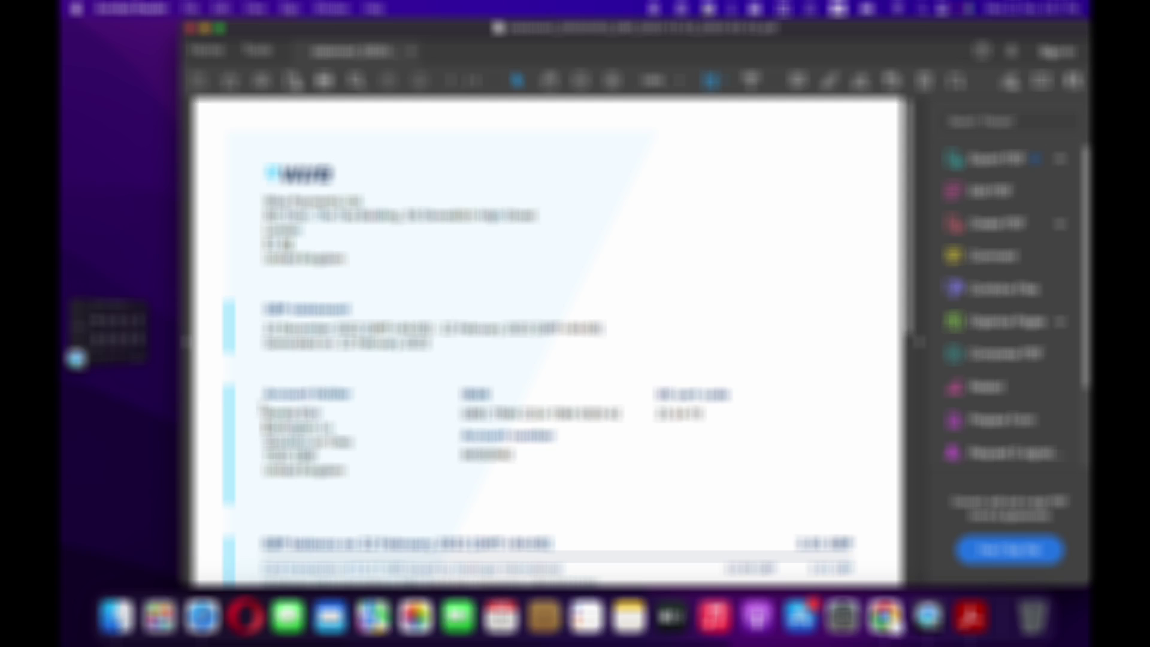
Step: Highlight the address lines on the Wise GBP statement PDF in Acrobat
left_click_drag(269, 414, 352, 474)
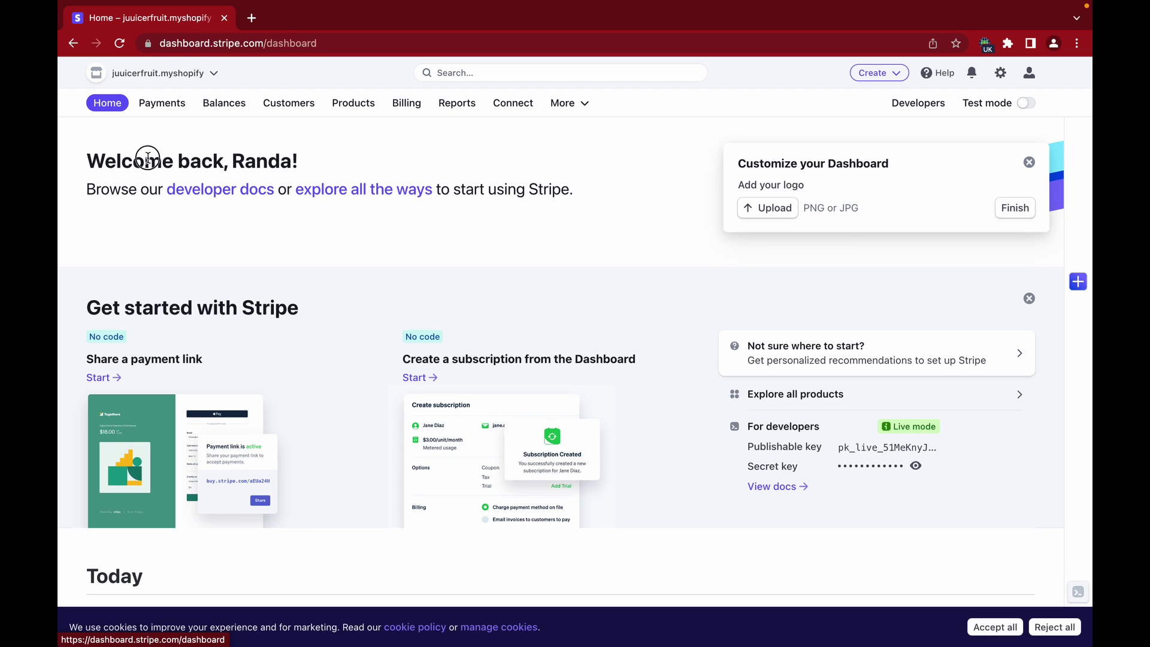
left_click_drag(146, 160, 411, 162)
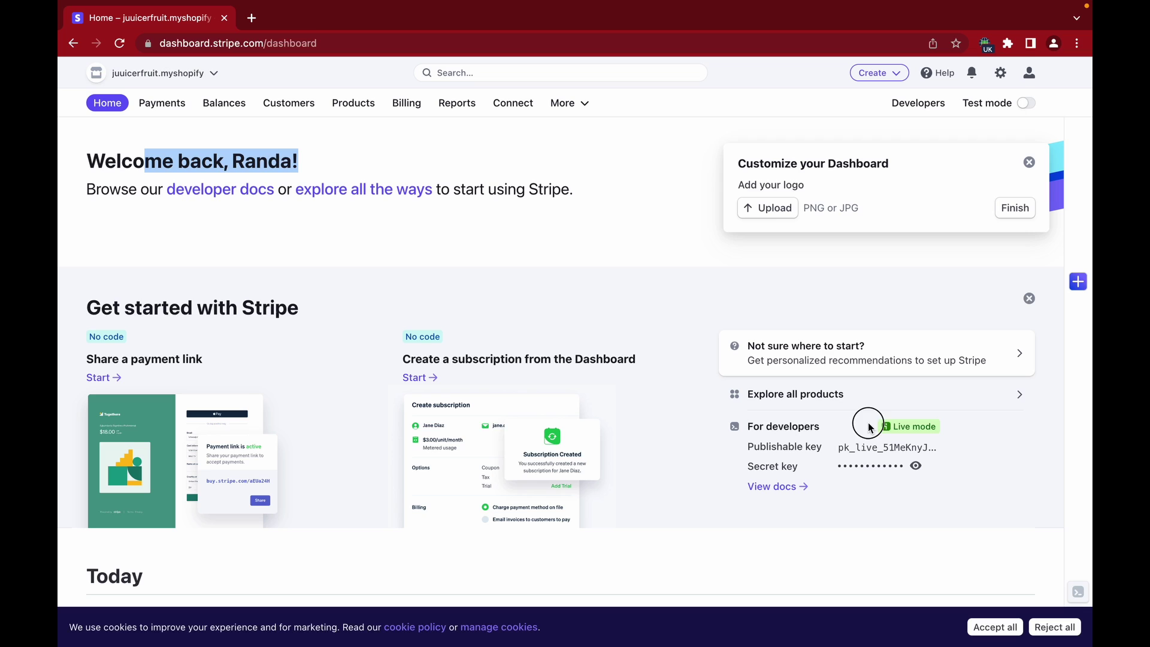
triple_click(909, 424)
left_click(893, 427)
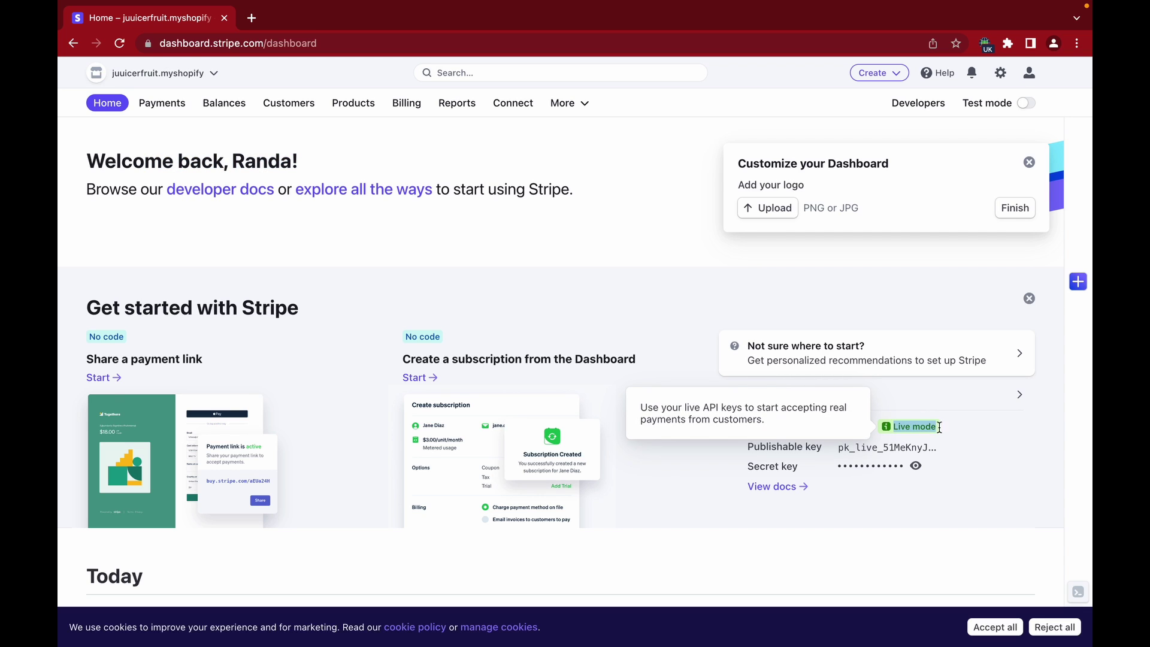